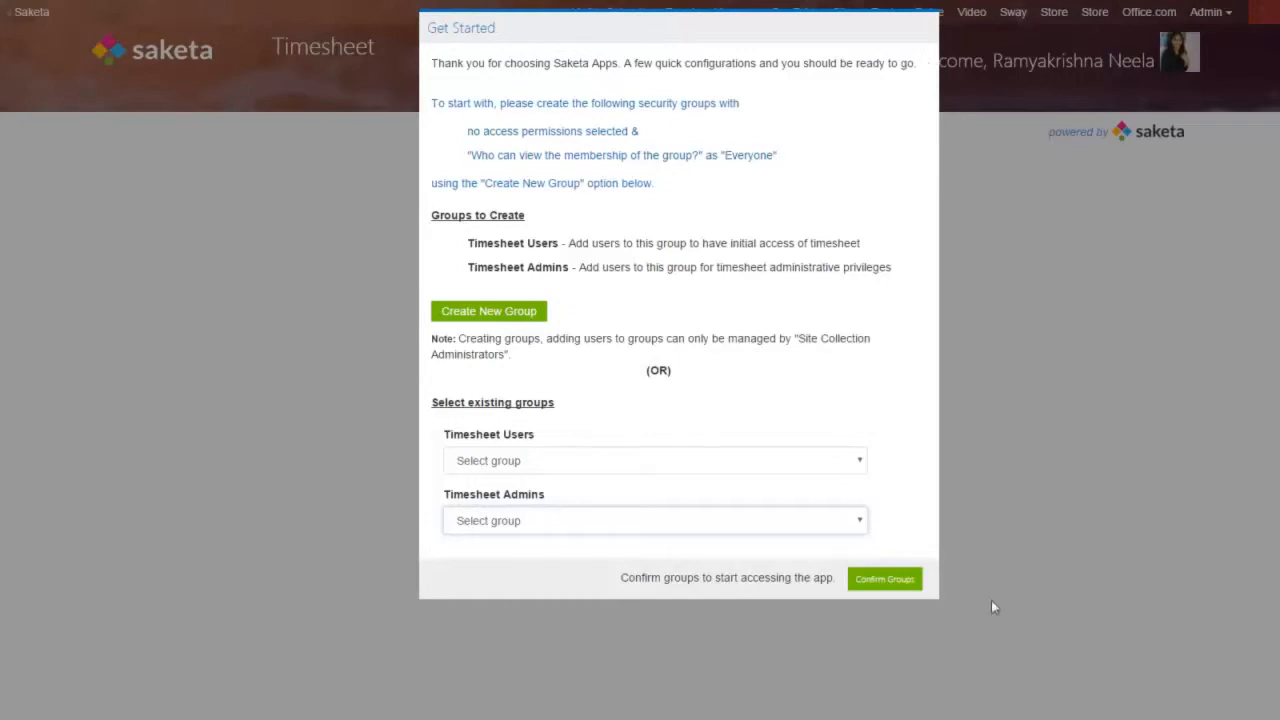
drag(560, 246, 478, 248)
drag(572, 267, 467, 266)
click(467, 266)
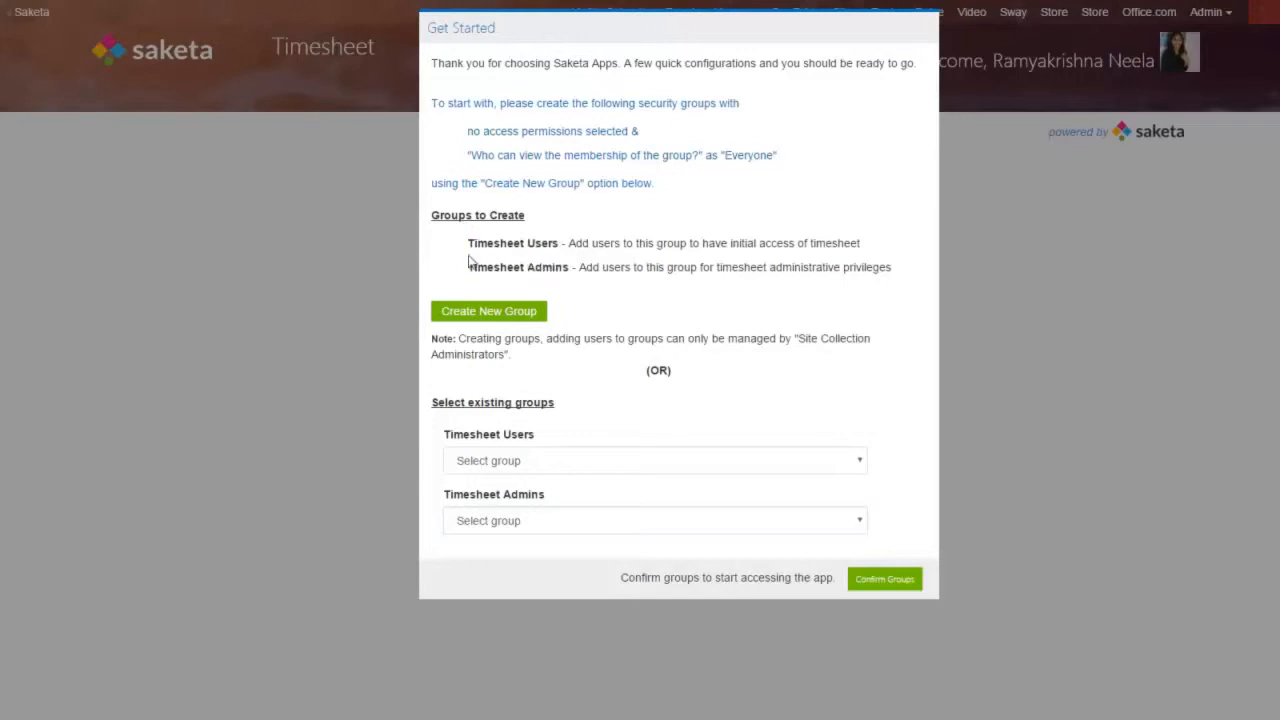
mouse_move(474, 243)
mouse_down()
mouse_move(553, 248)
mouse_move(568, 267)
mouse_move(467, 266)
mouse_up()
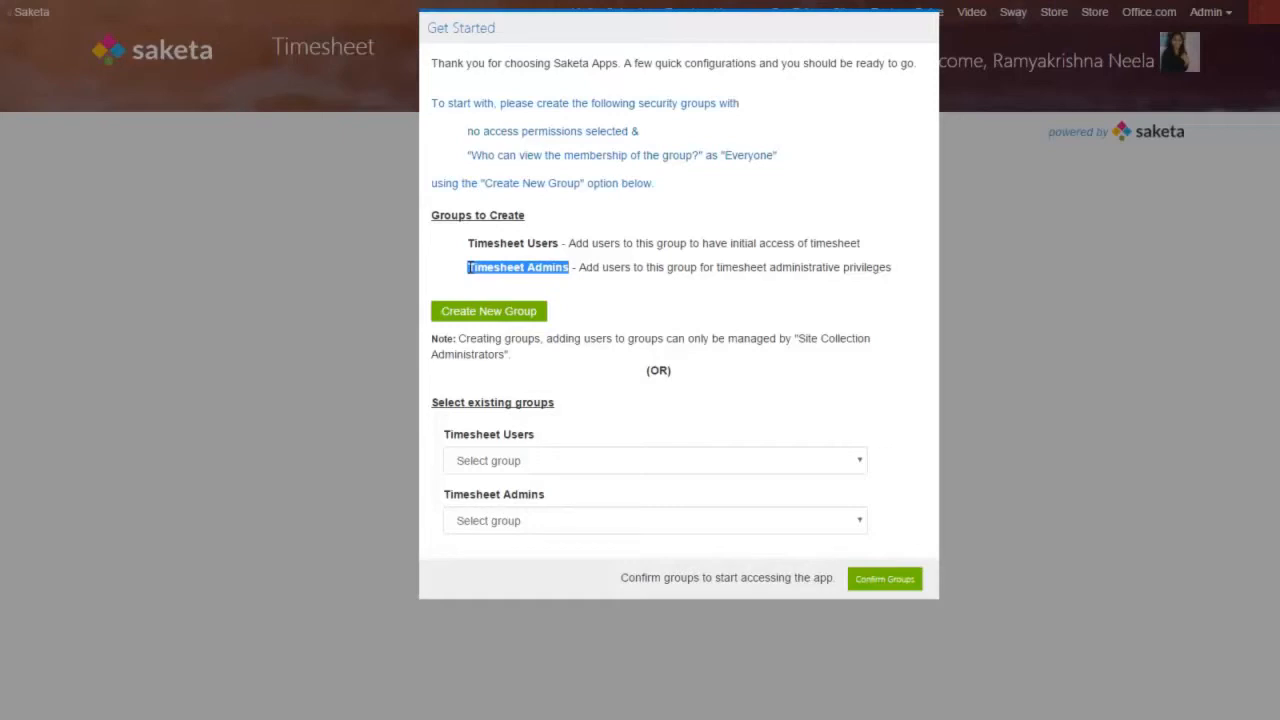
click(632, 183)
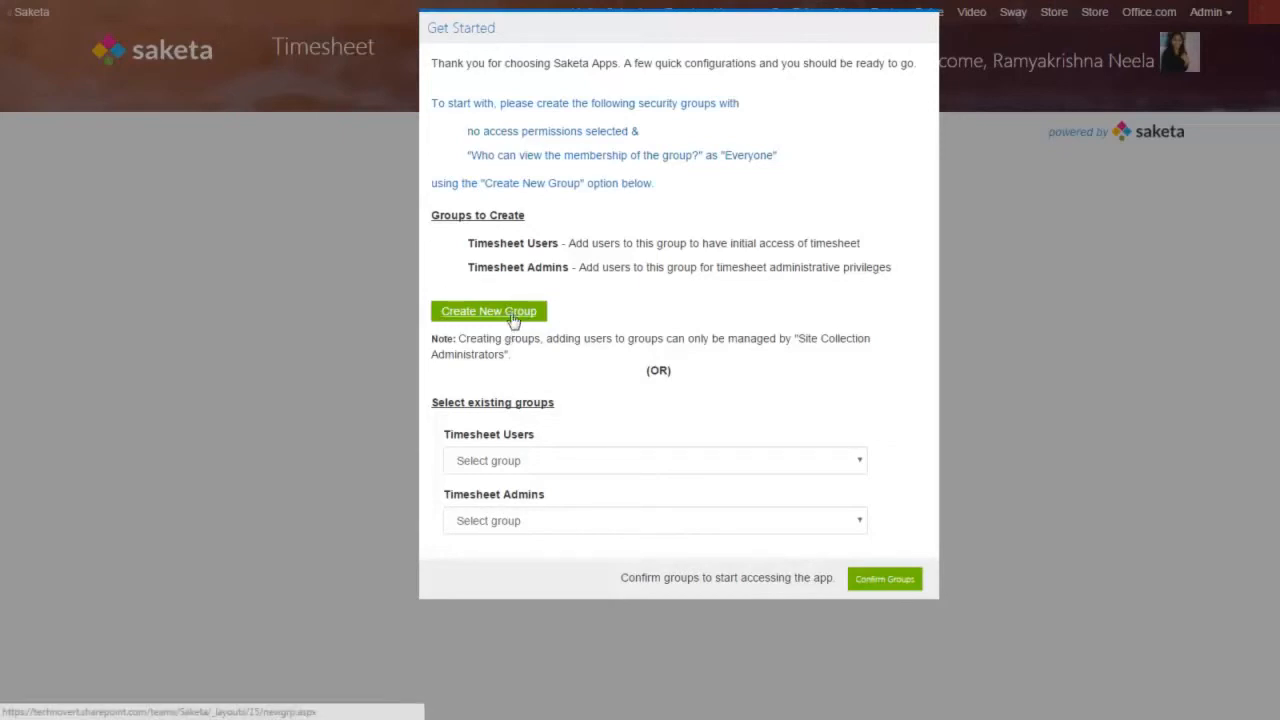
click(561, 462)
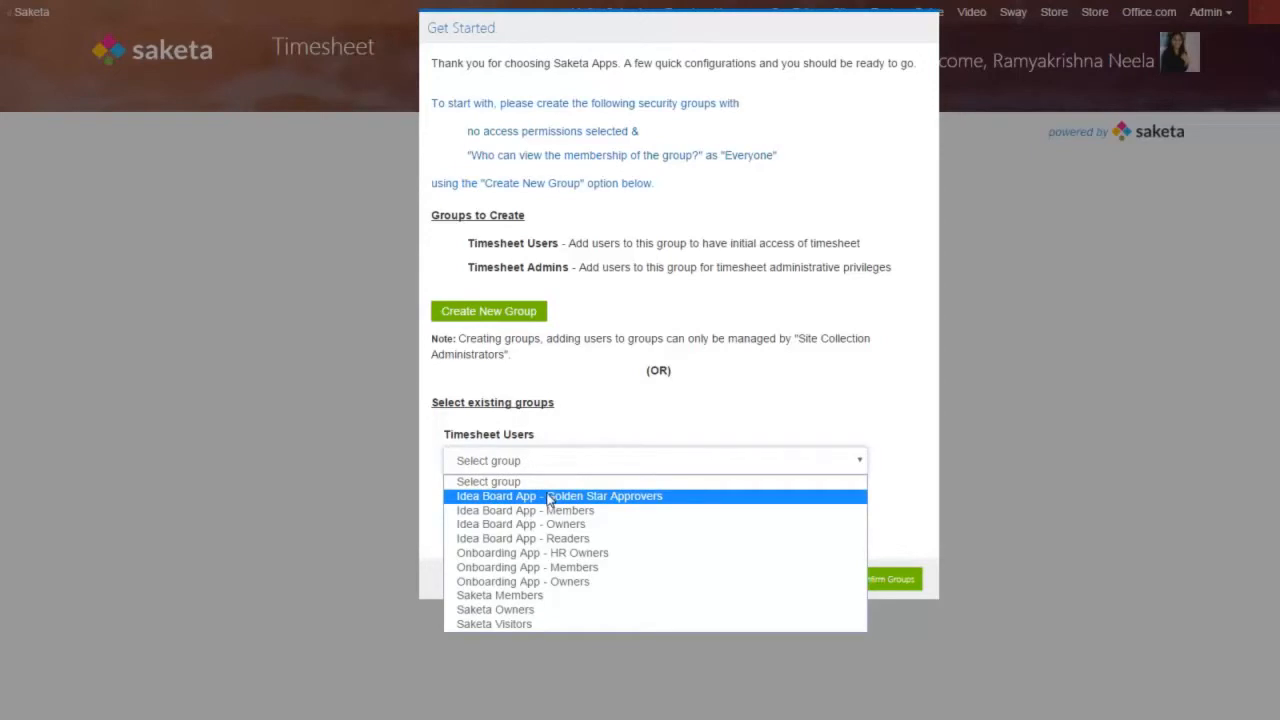
click(549, 497)
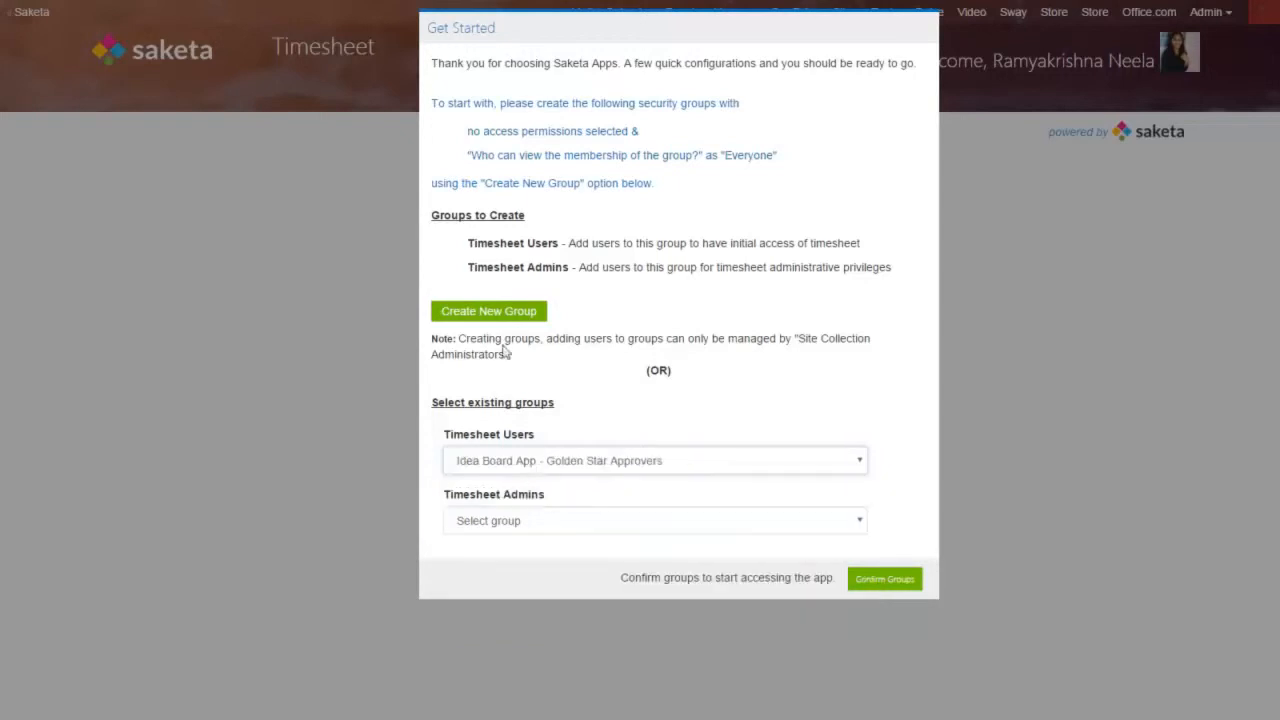
click(531, 460)
click(518, 477)
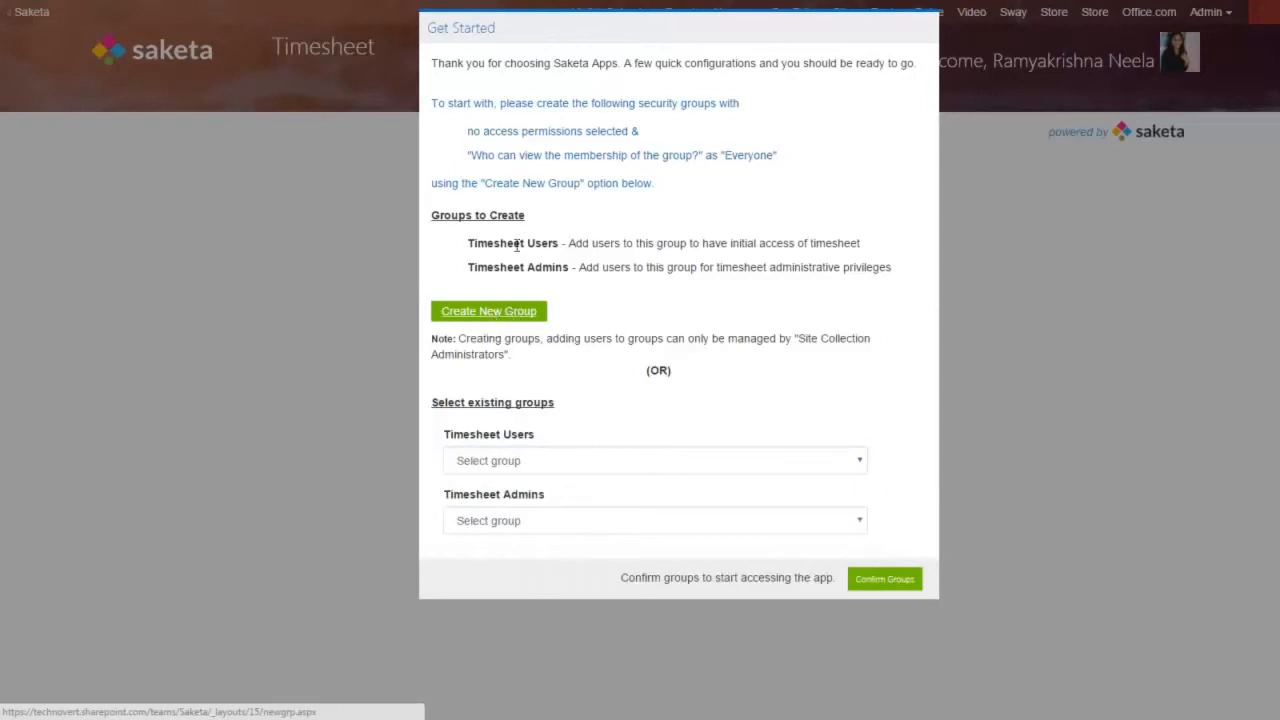
Step: Create a new group named Timesheet Users whose membership everyone can view, with no site permission levels selected
mouse_move(467, 245)
mouse_down()
mouse_move(562, 244)
mouse_move(531, 267)
mouse_move(468, 266)
mouse_up()
key(ctrl+c)
click(469, 265)
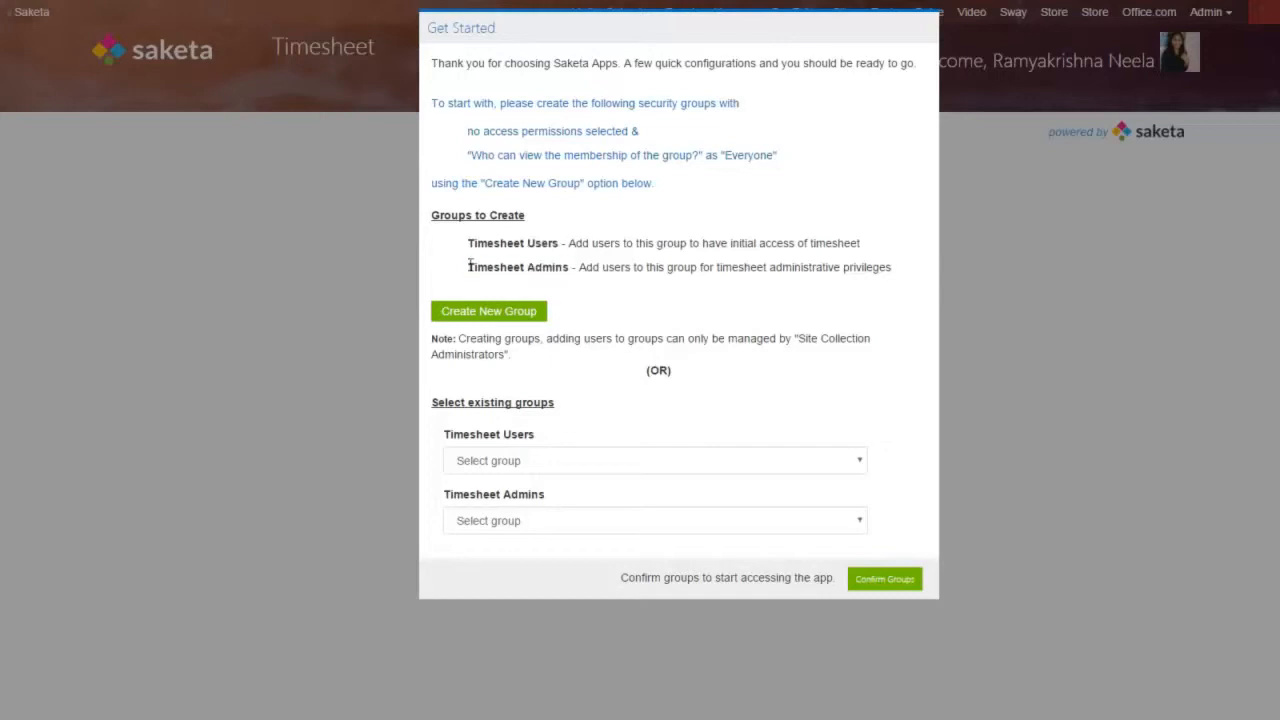
click(527, 312)
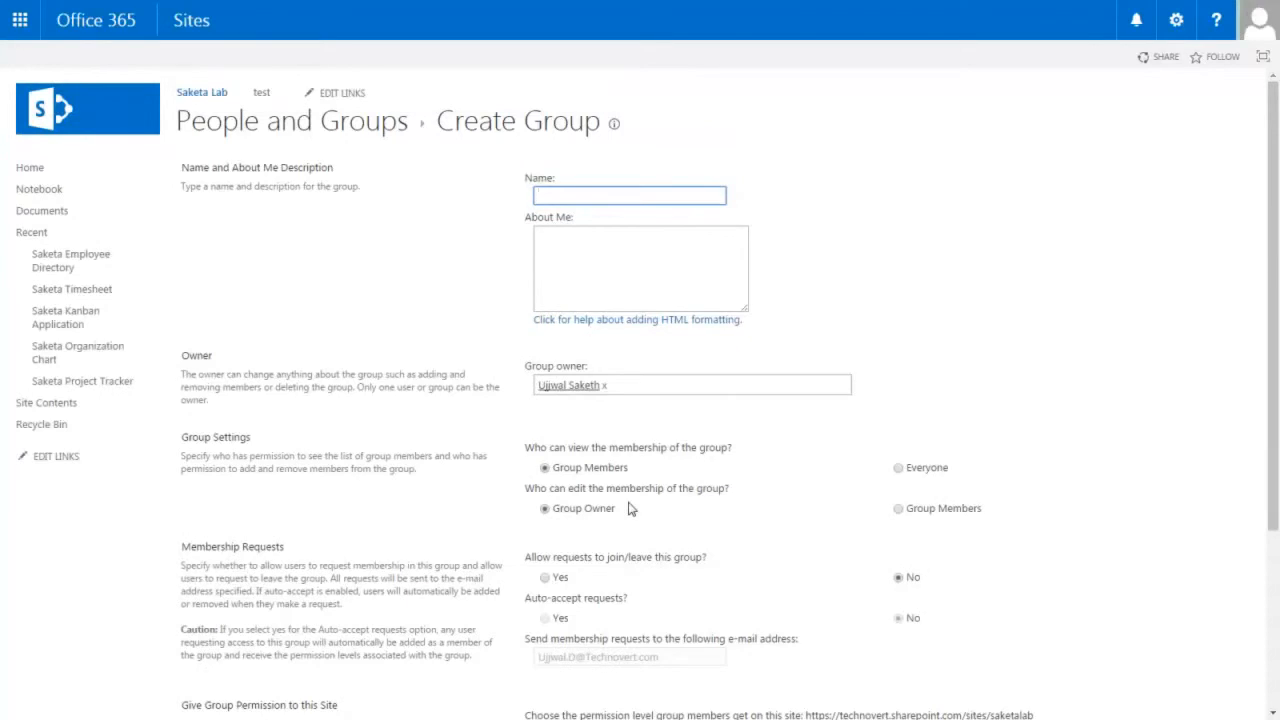
text(Timesheet Users)
key(Tab)
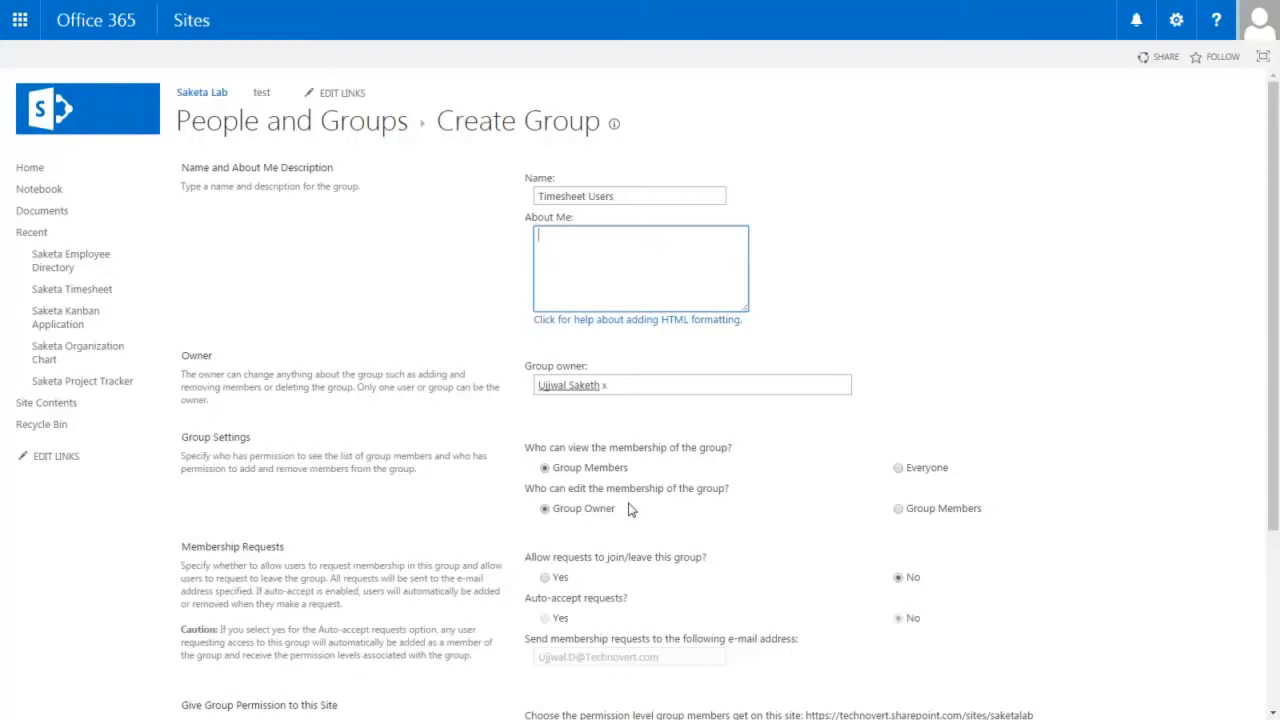
click(900, 469)
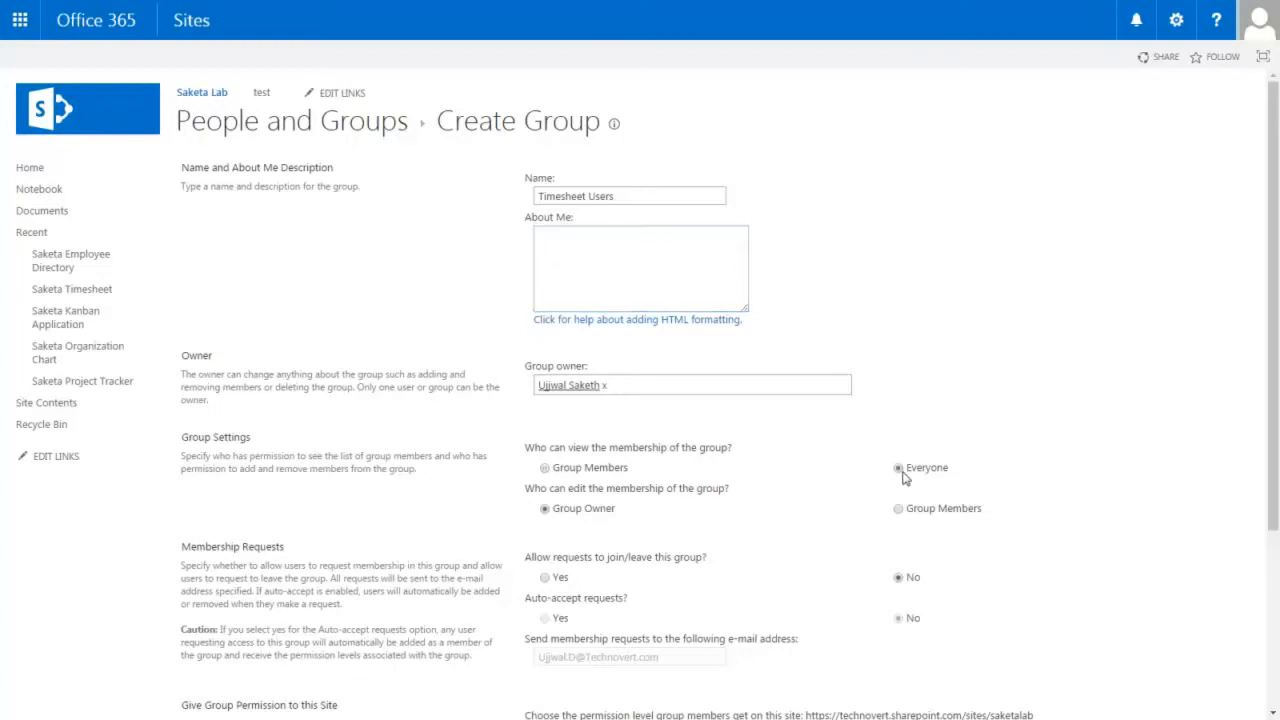
drag(1277, 428, 1270, 577)
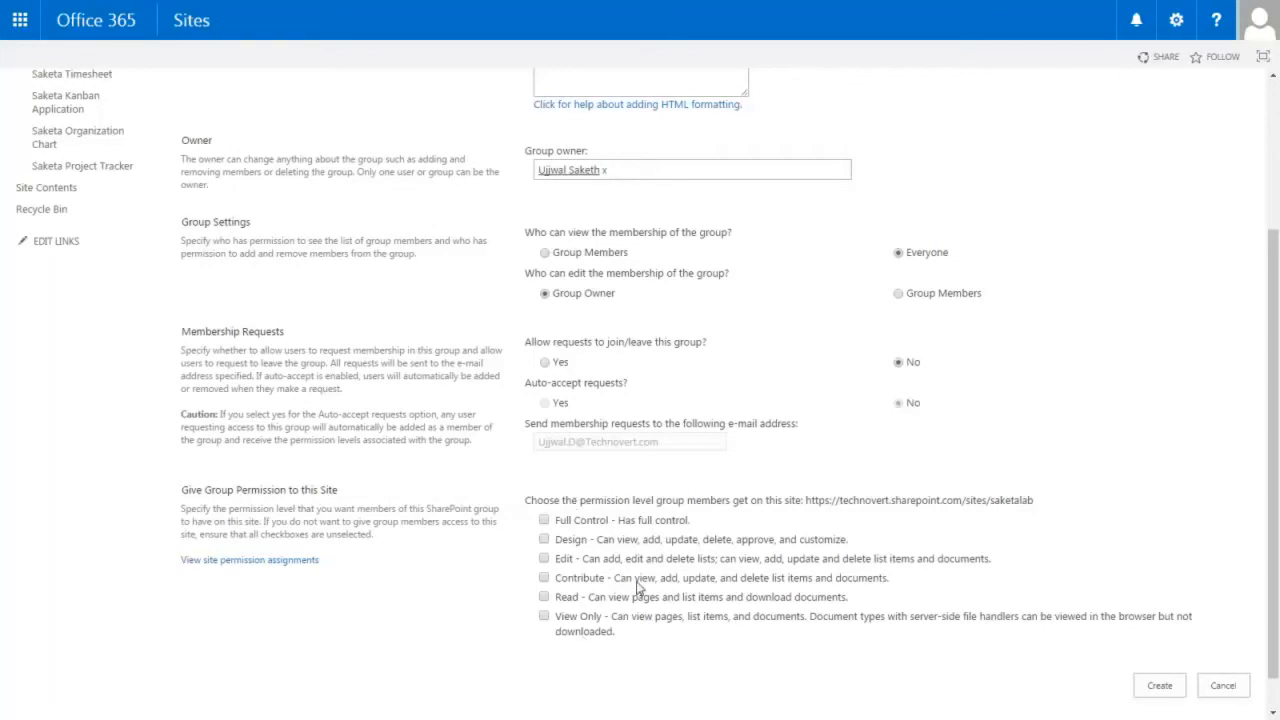
click(1157, 686)
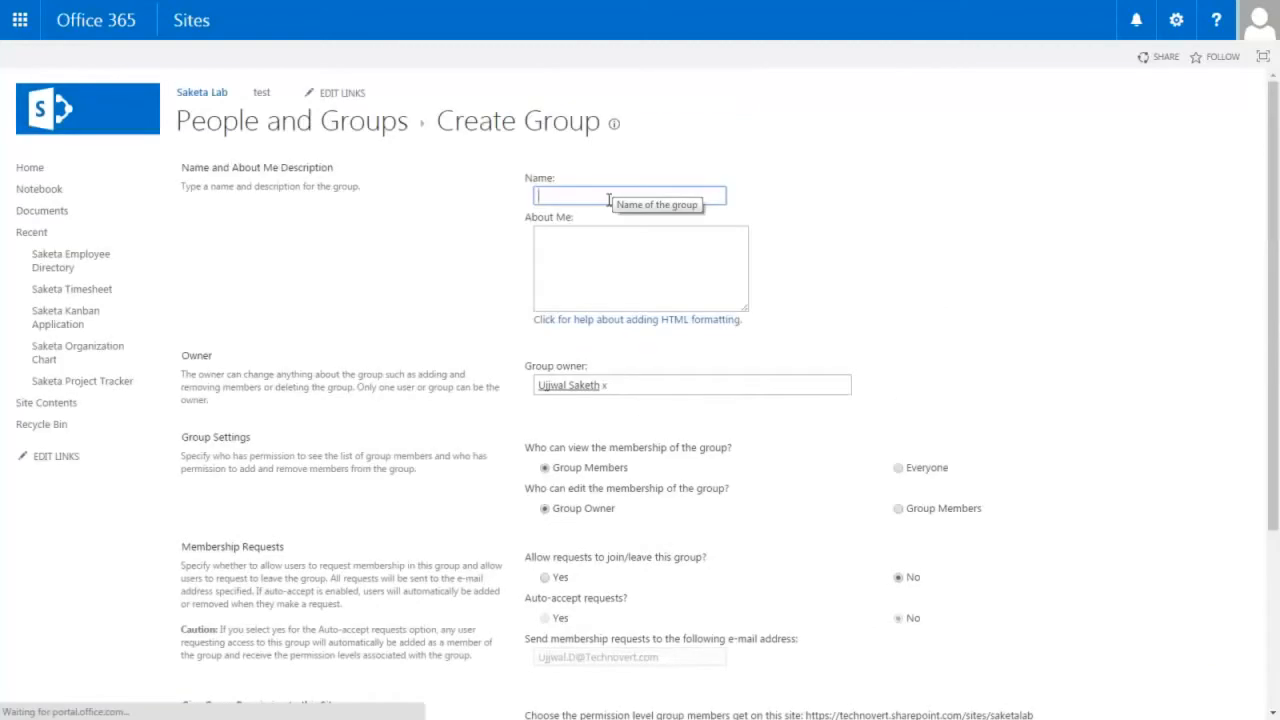
Step: Create a second group named Timesheet Admins with membership viewable by Everyone and no site permission levels selected
key(ctrl+v)
click(600, 215)
click(592, 242)
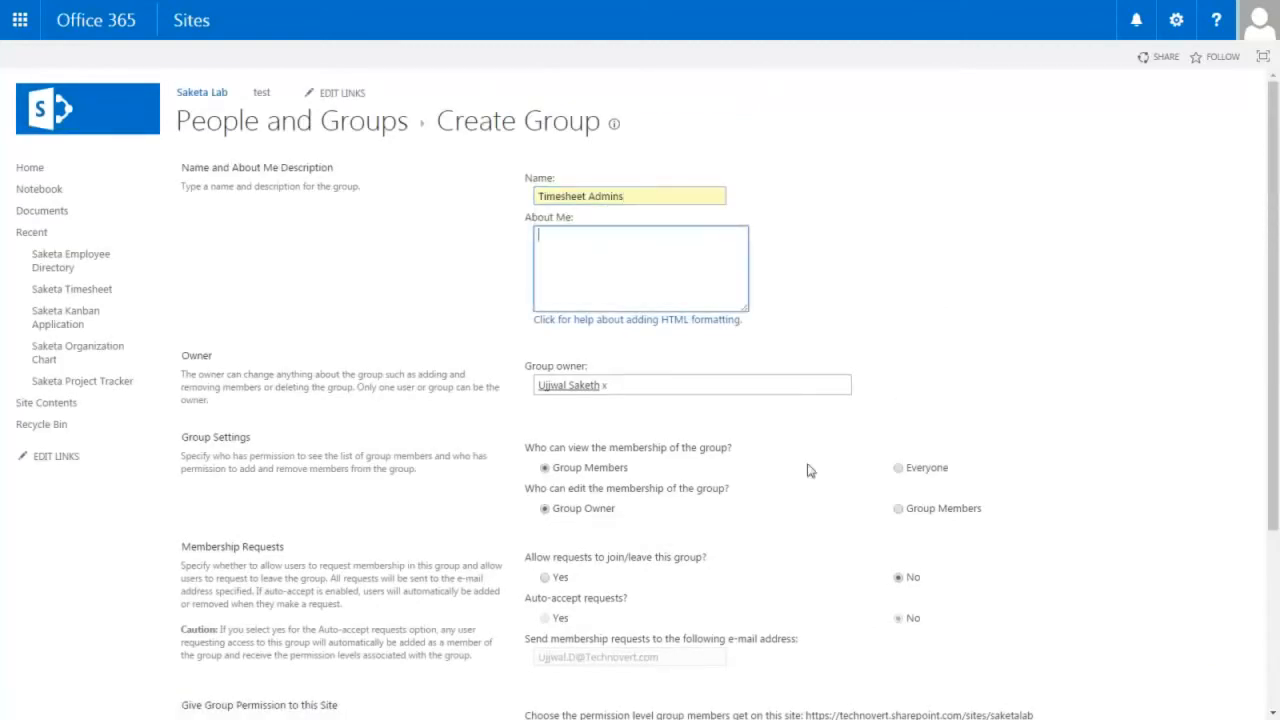
click(896, 471)
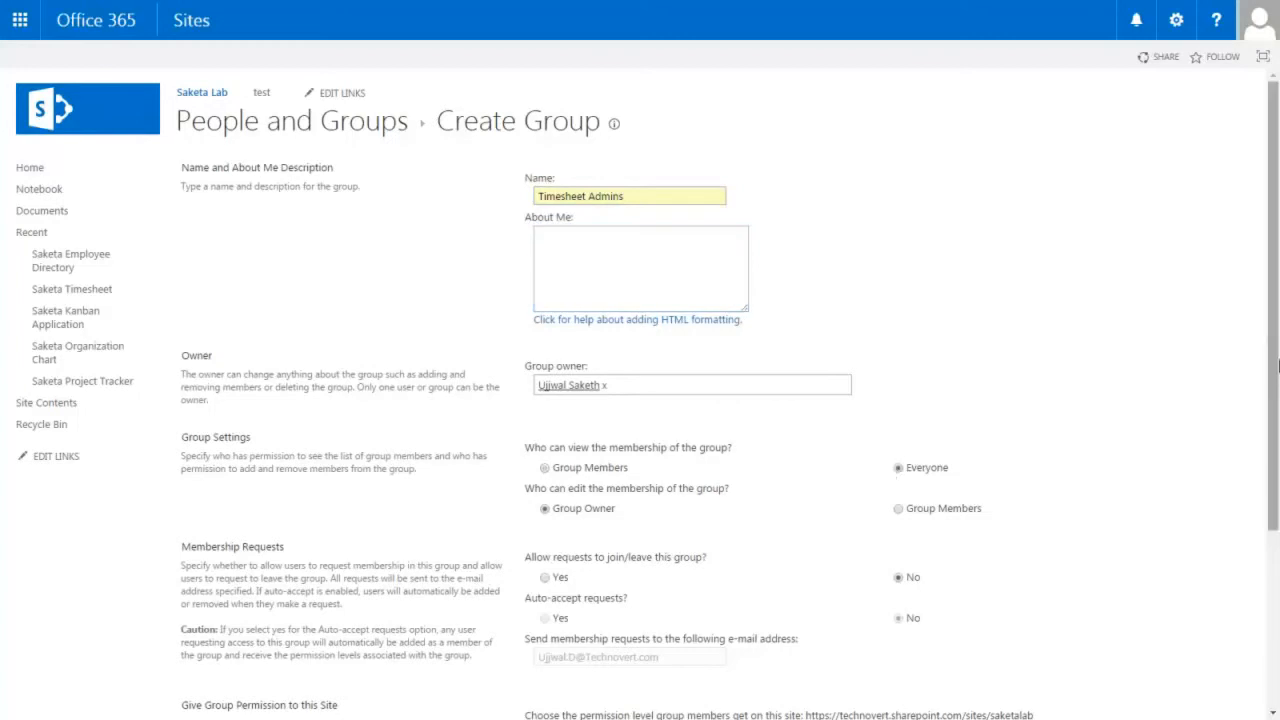
scroll(1276, 547, down, 3)
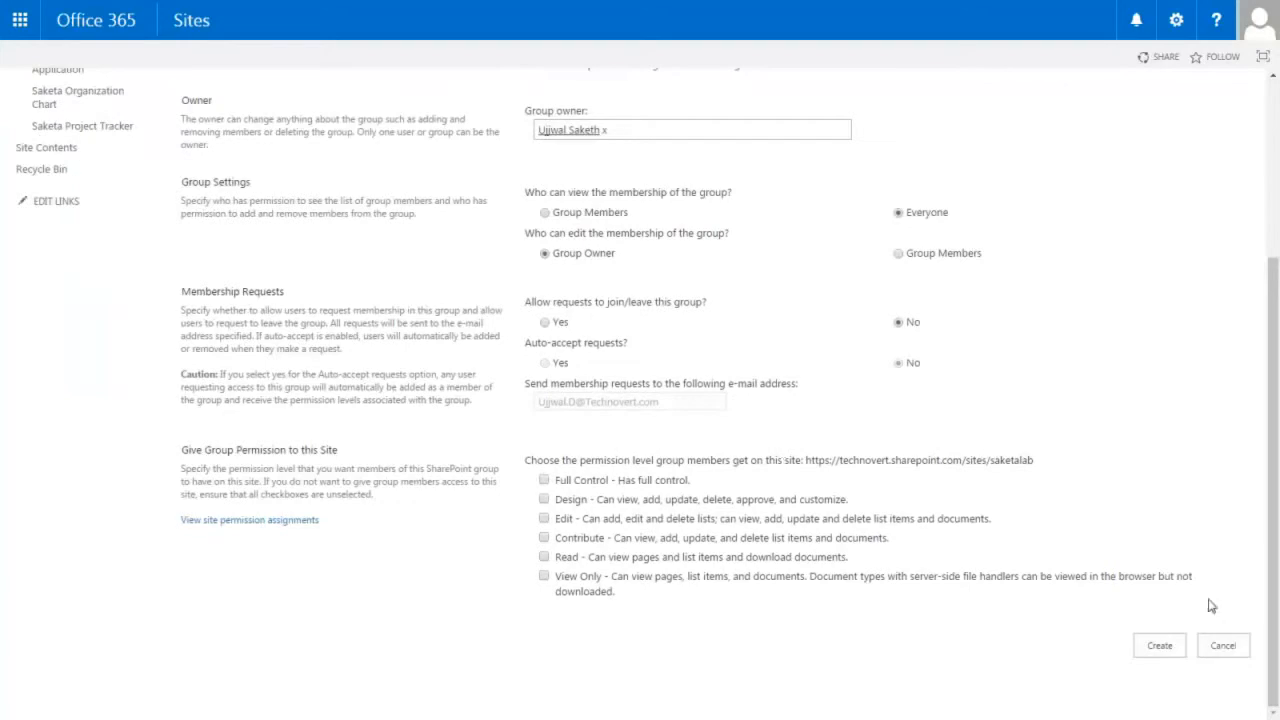
click(1153, 656)
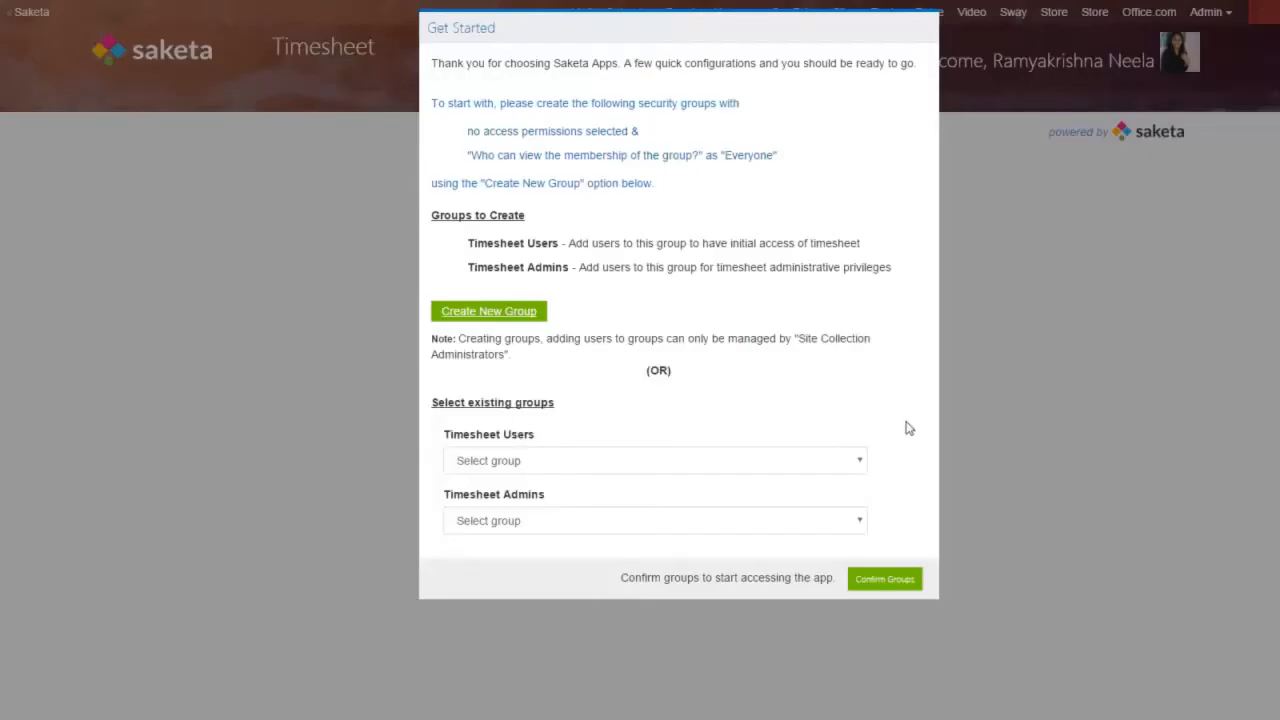
Step: Confirm the timesheet groups to start the app and open its Administration page
click(886, 586)
click(886, 586)
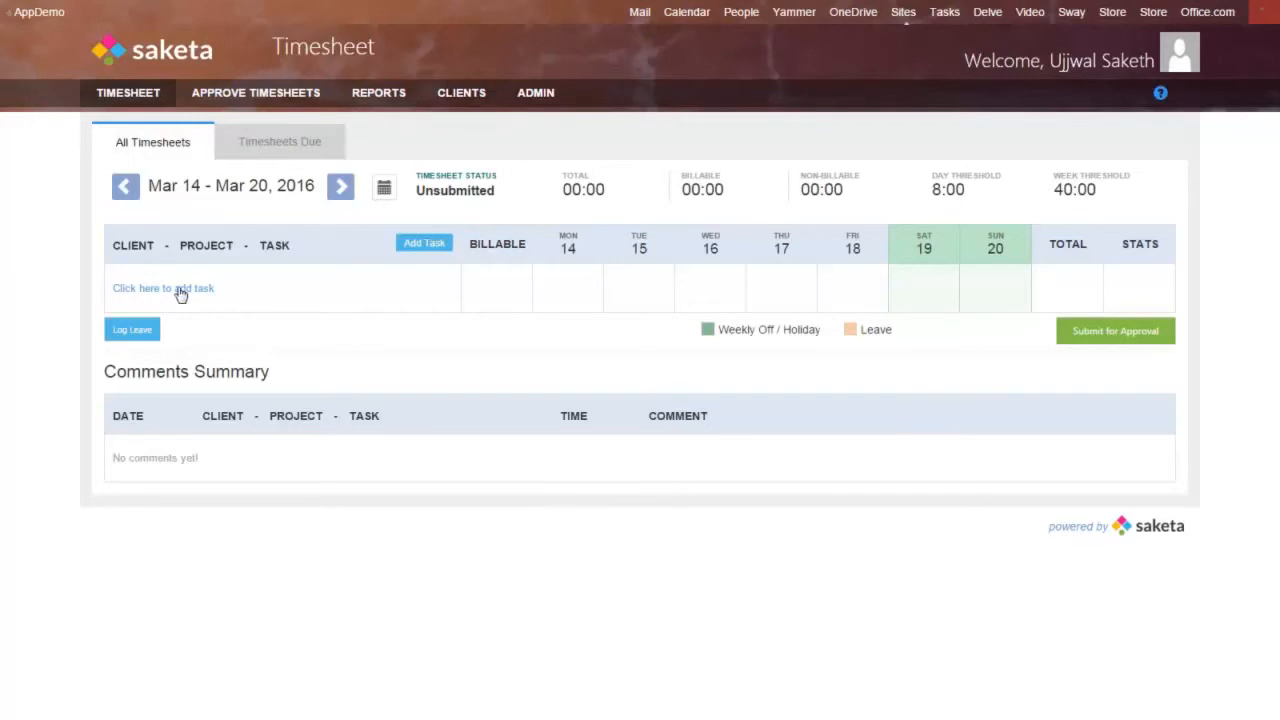
click(544, 96)
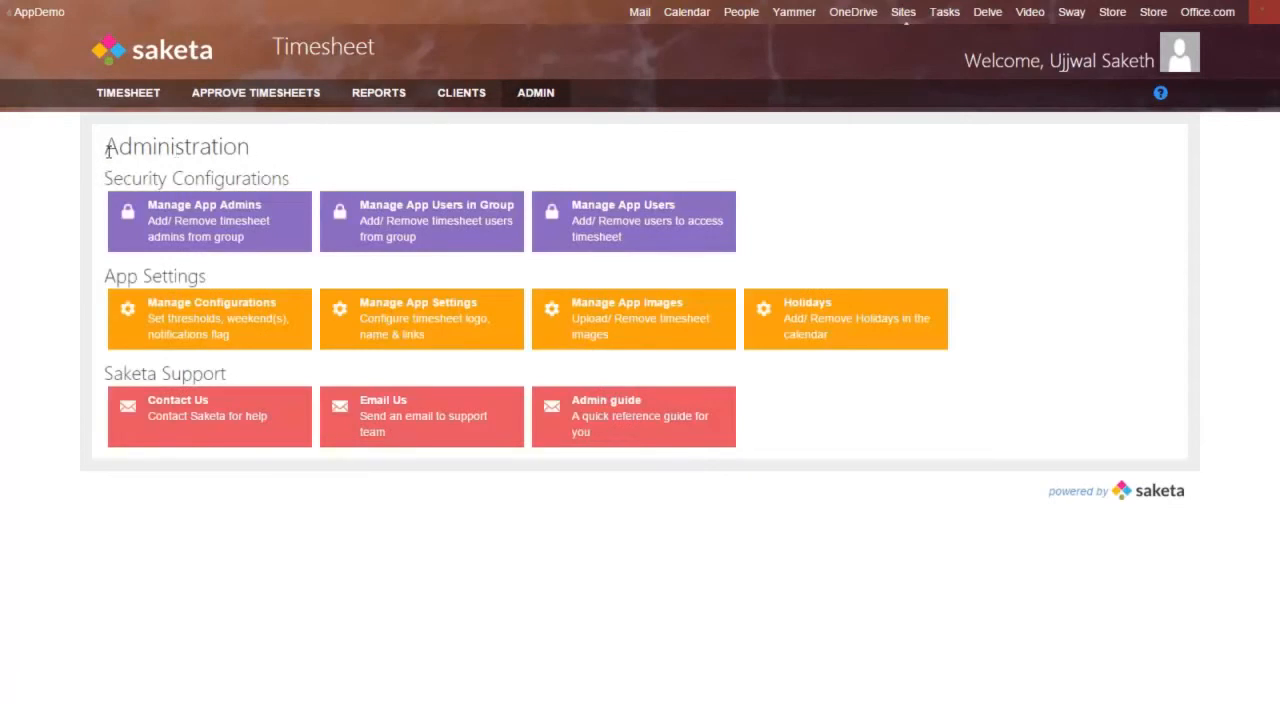
drag(108, 150, 242, 168)
click(257, 170)
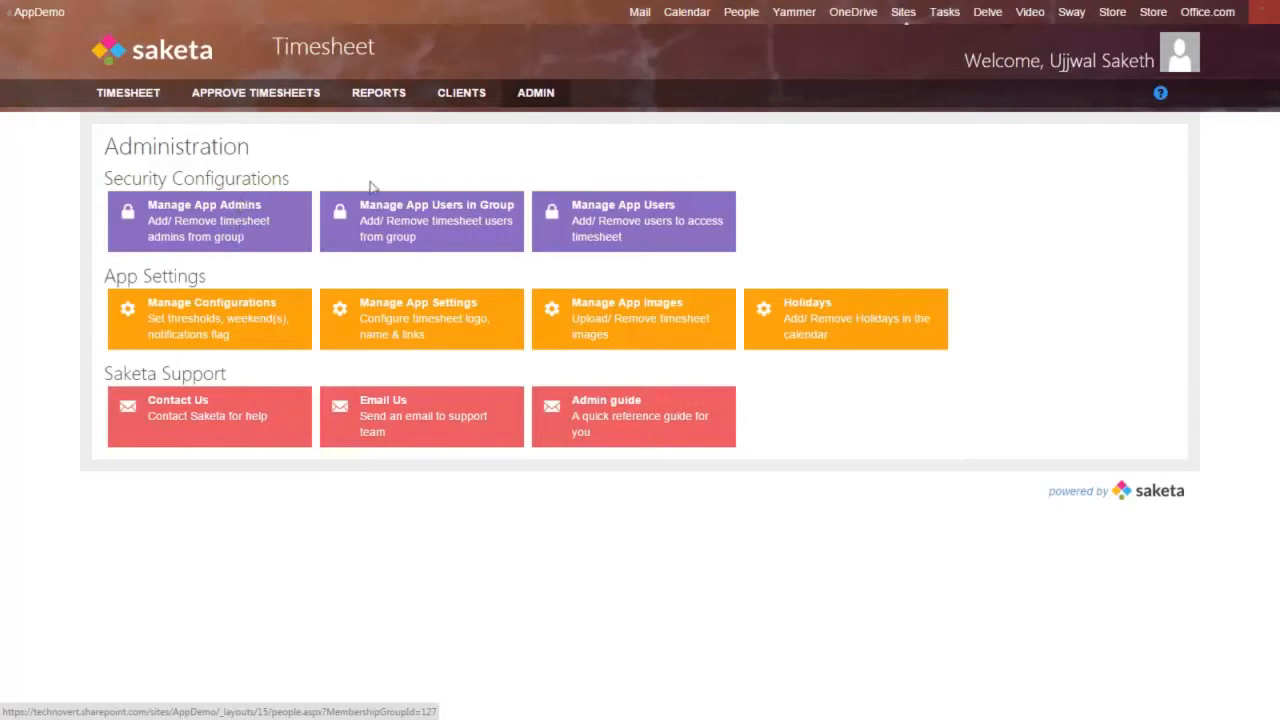
Step: View the Timesheet Admins group and its form for adding users, closing the form without sharing
click(276, 220)
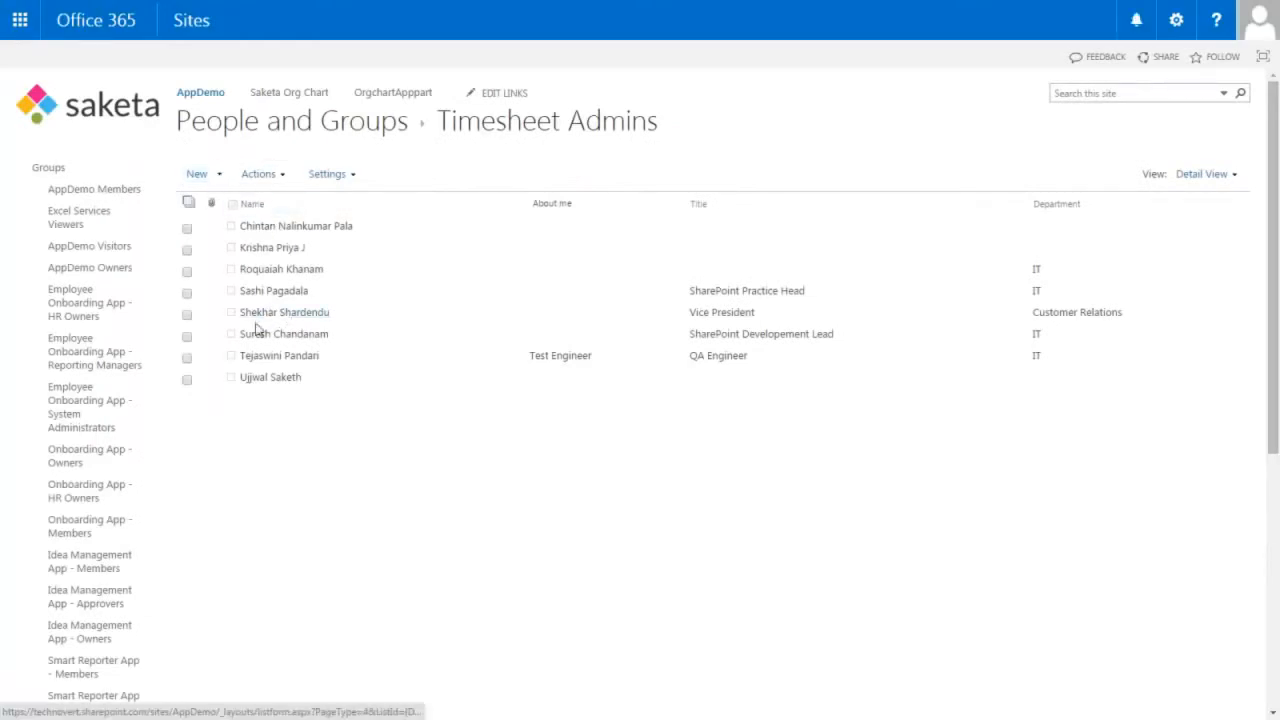
click(220, 177)
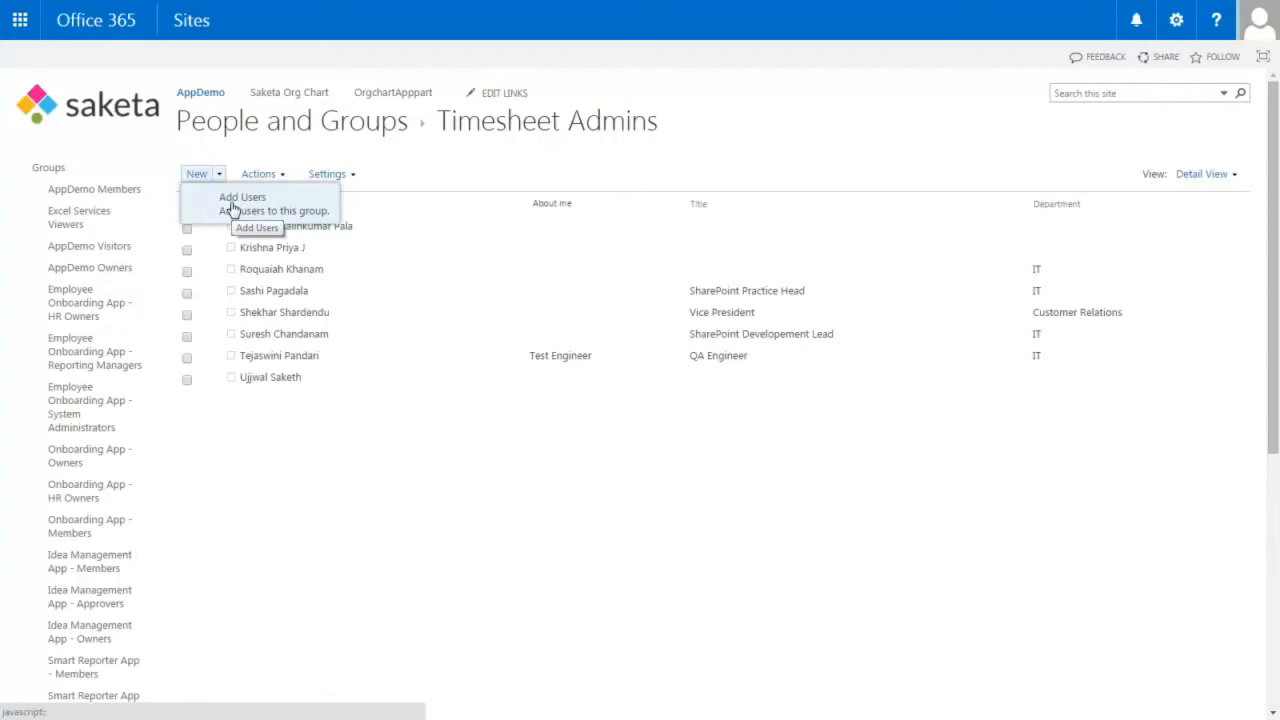
click(233, 208)
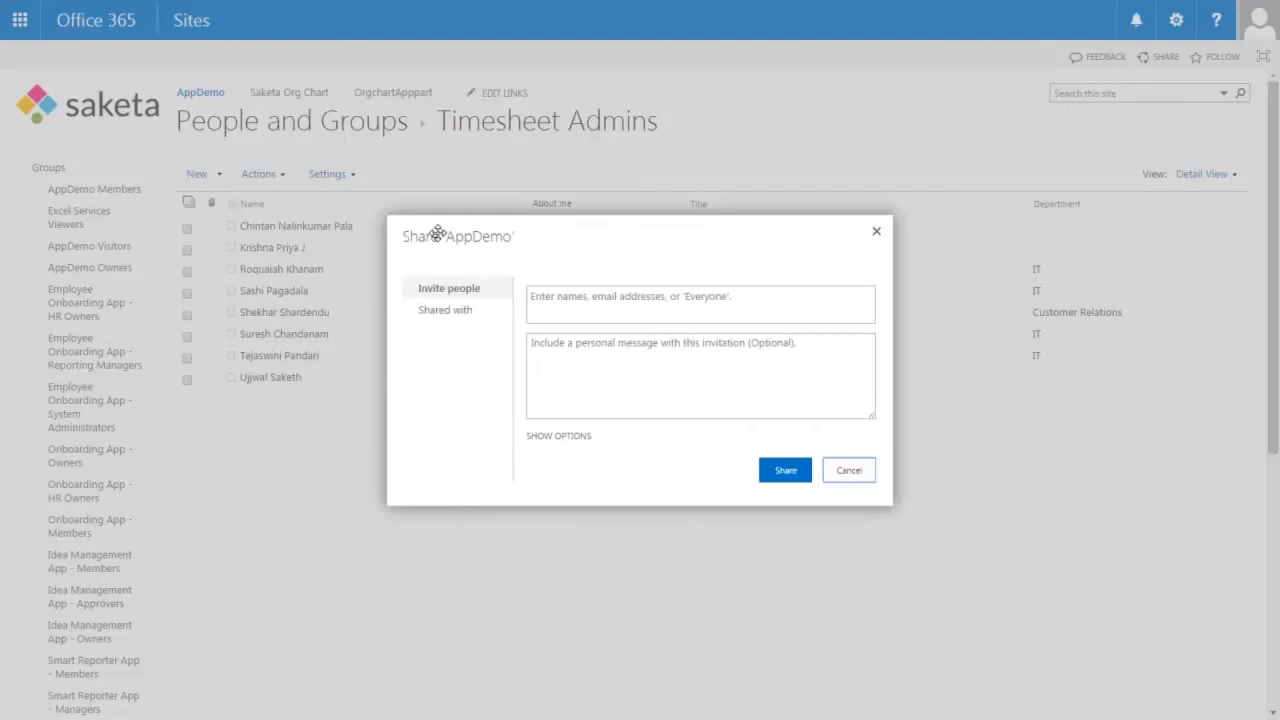
click(543, 289)
click(870, 236)
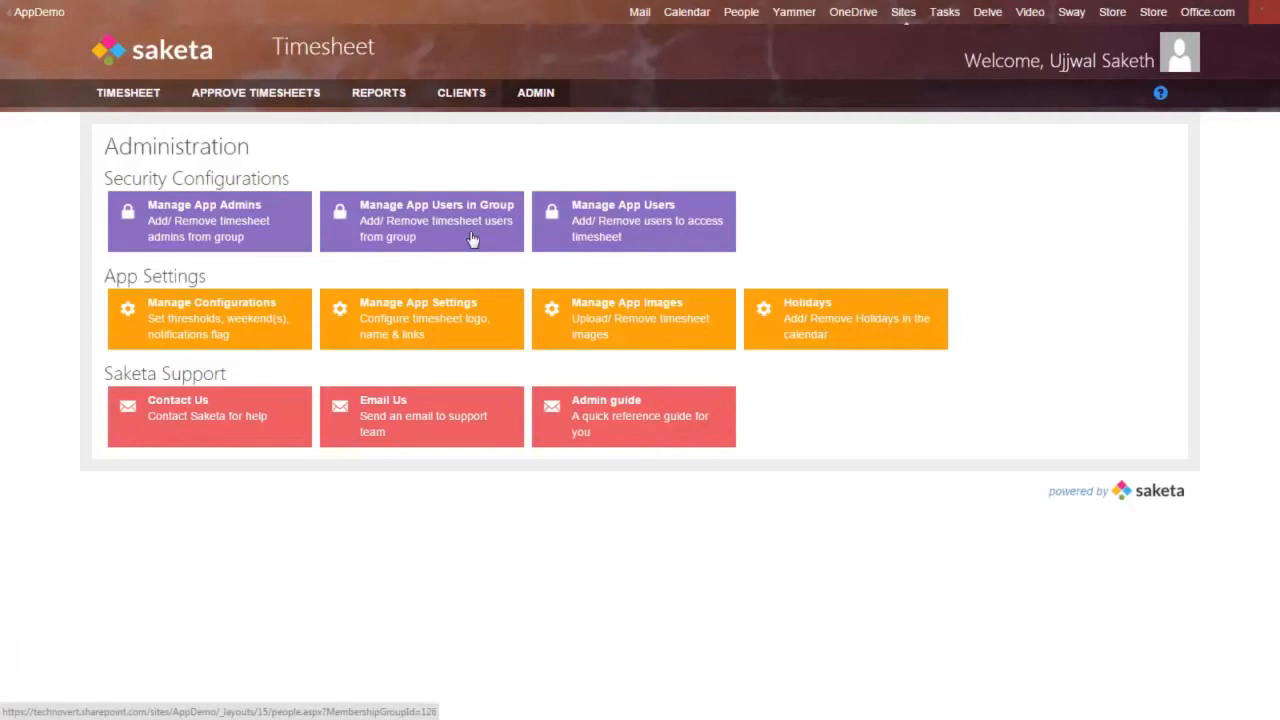
Step: View the Timesheet Users group members and the App Users management list
click(471, 237)
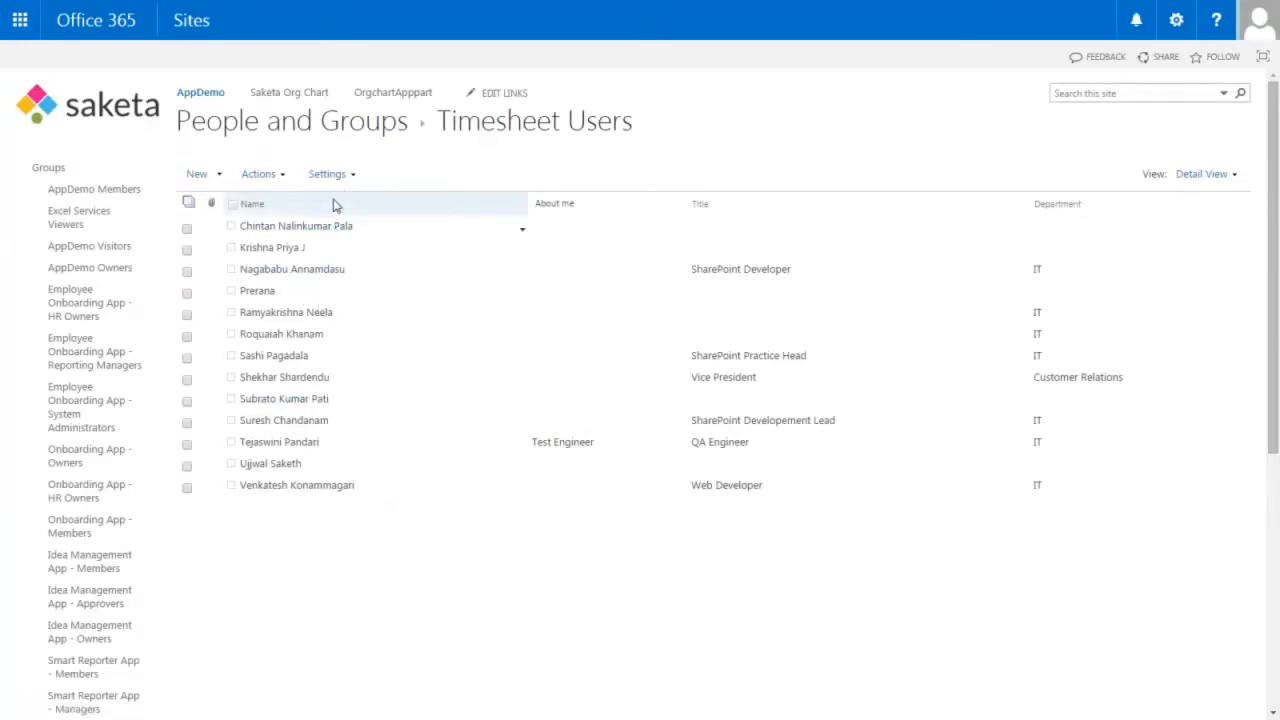
click(218, 176)
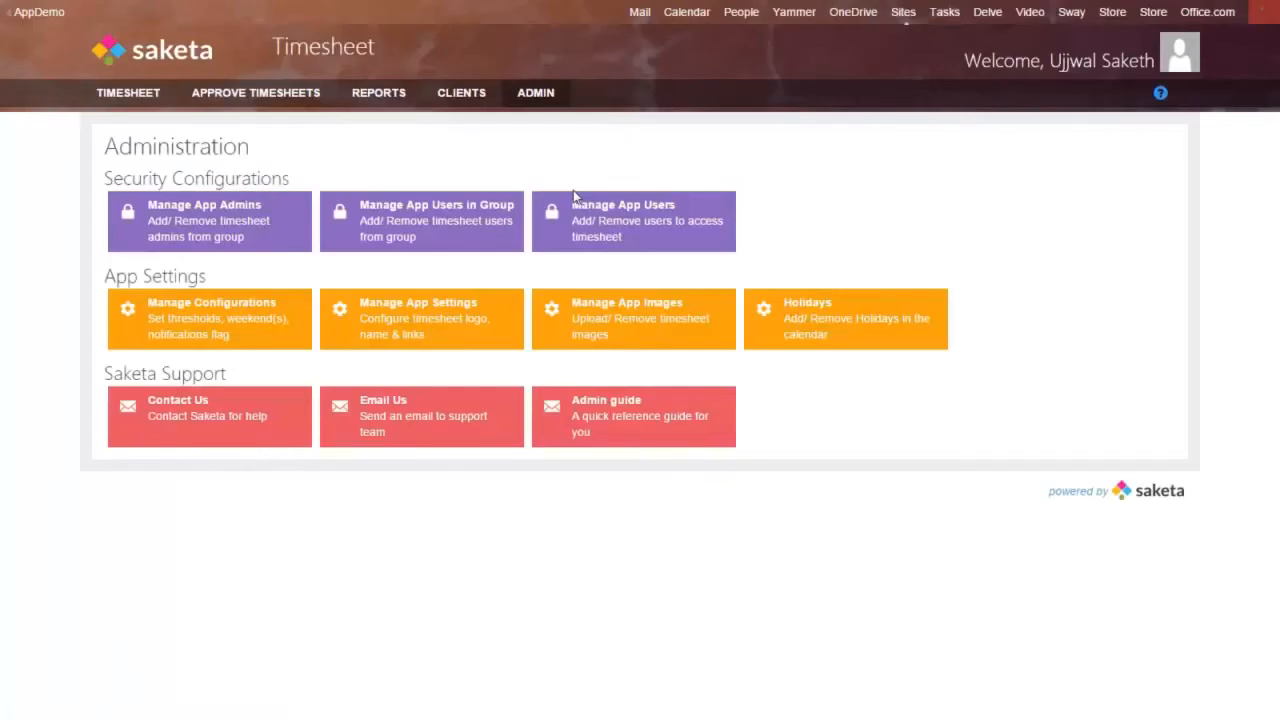
click(656, 218)
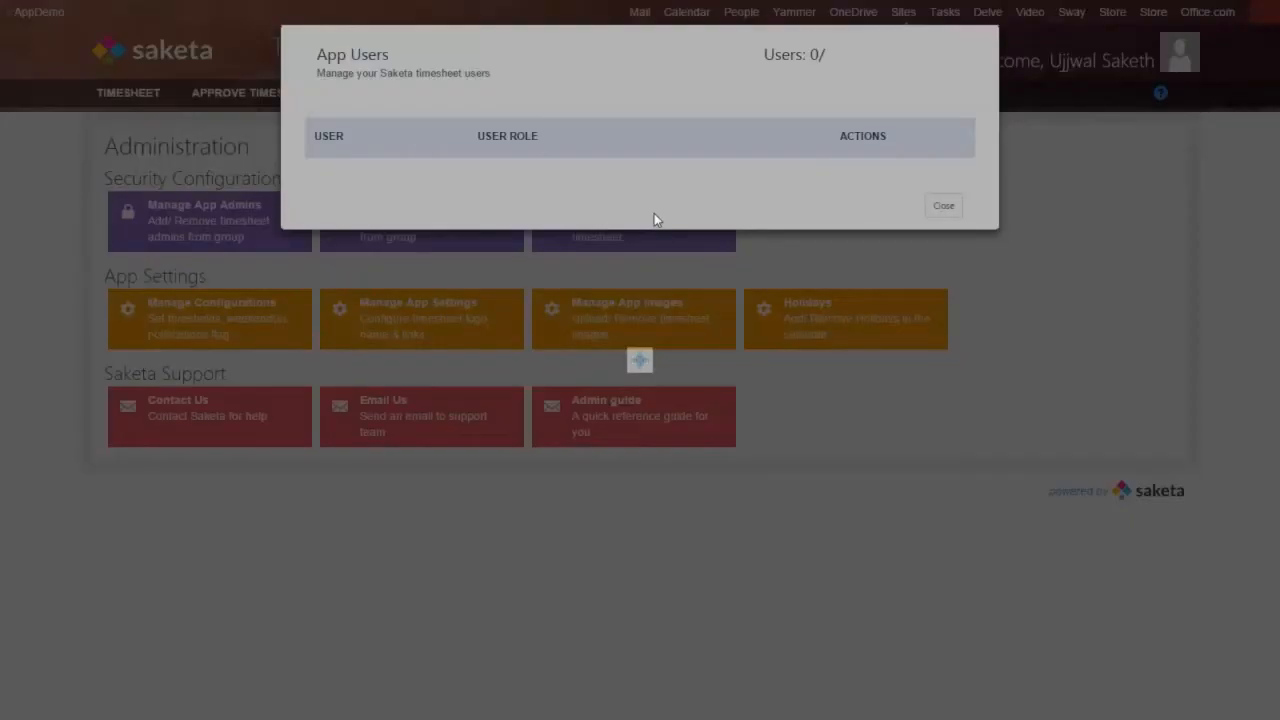
click(730, 617)
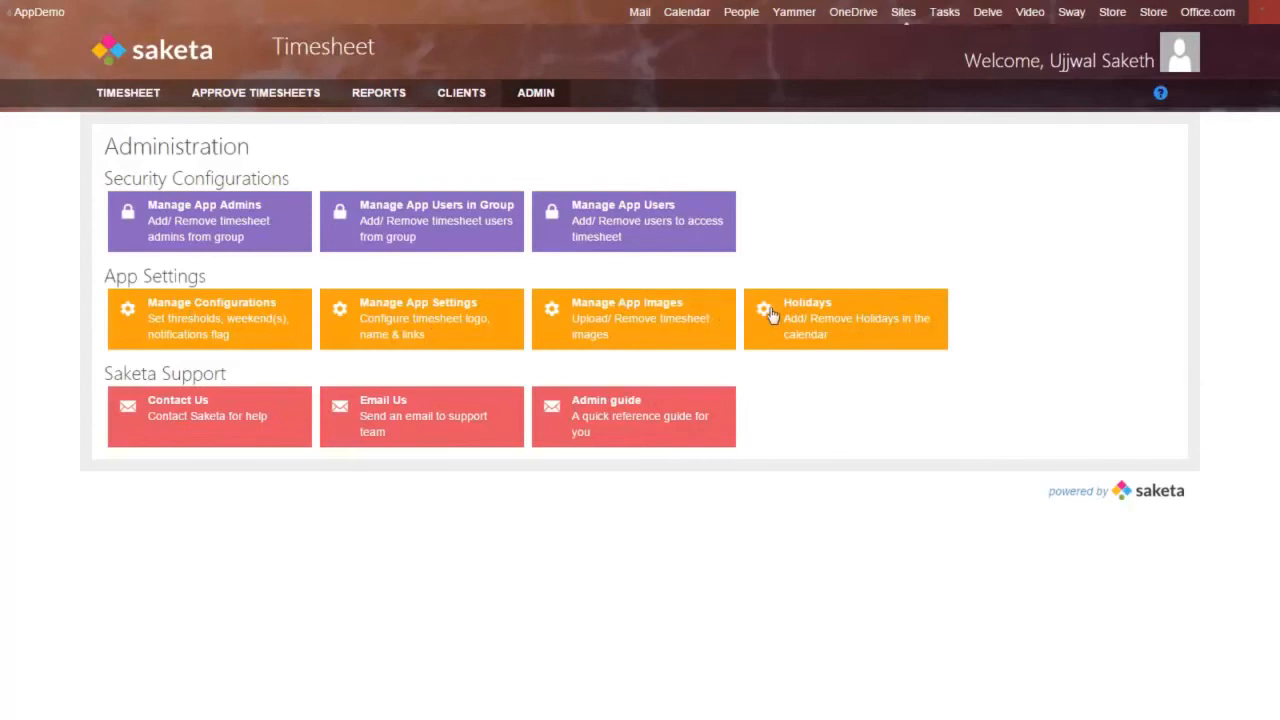
Step: Examine the app configurations for default work hours, timesheet thresholds and weekends, notifications and app groups
click(172, 337)
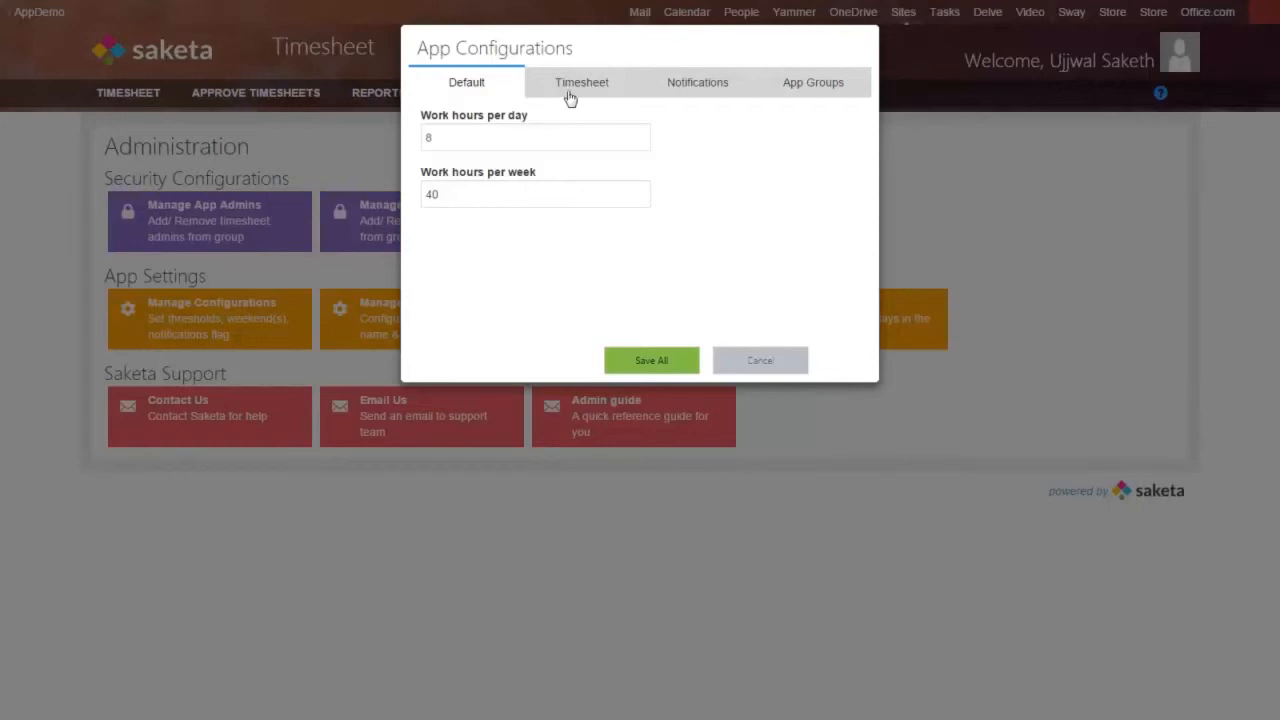
click(475, 138)
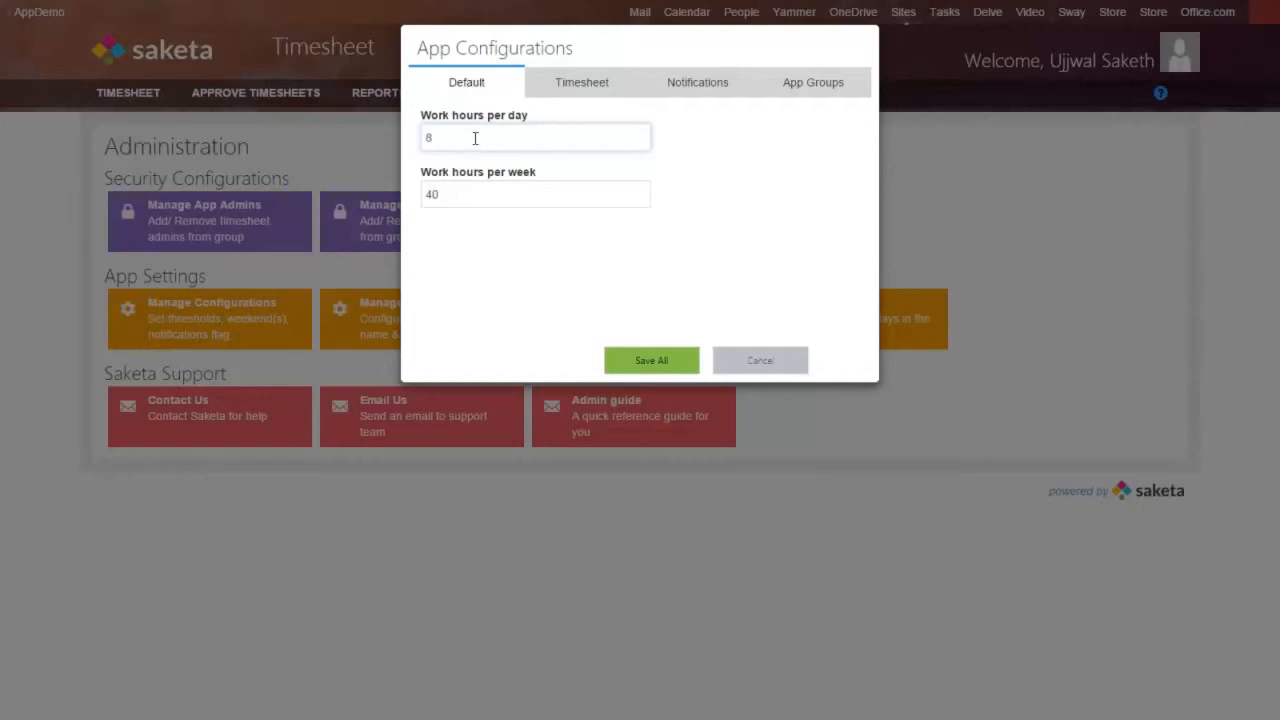
click(466, 196)
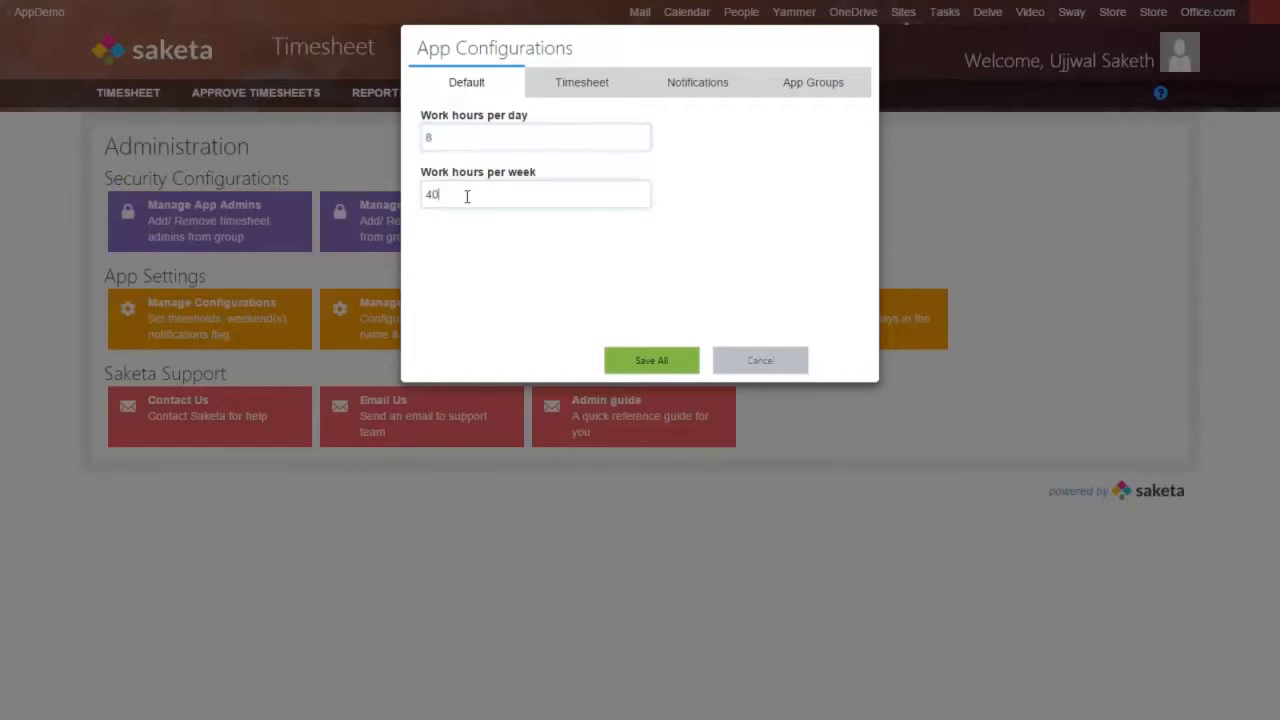
double_click(466, 196)
click(568, 84)
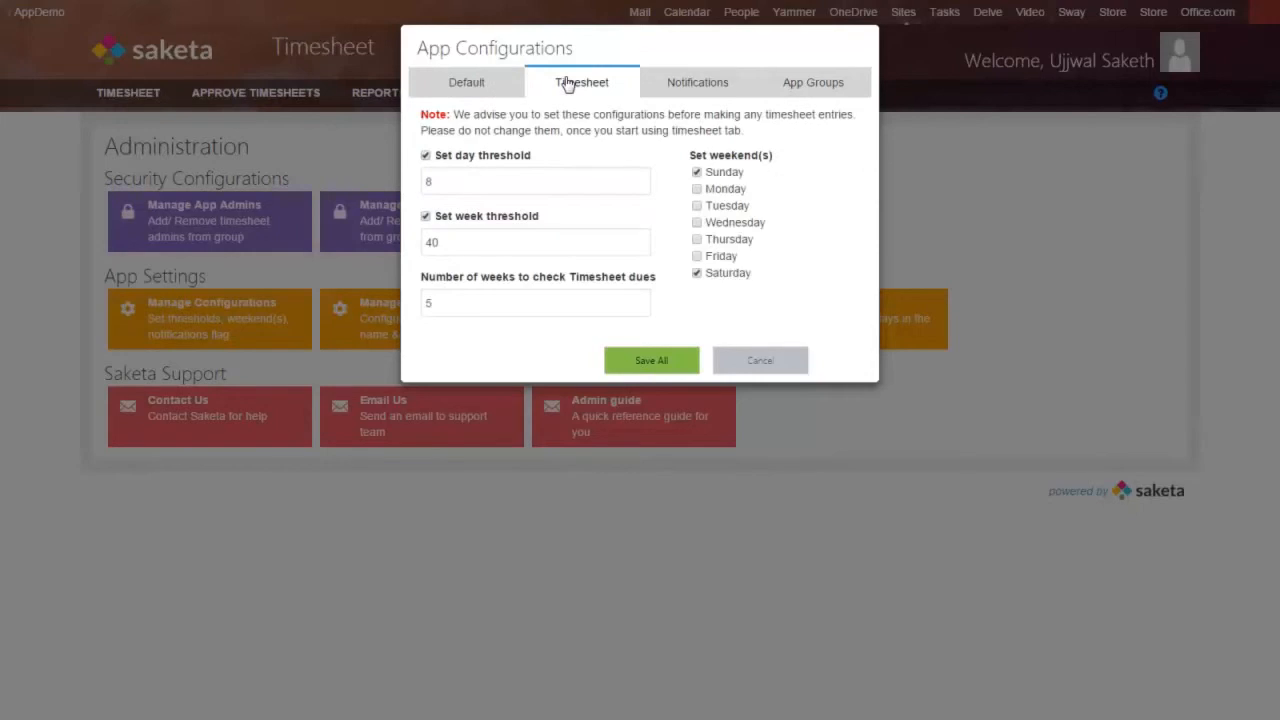
click(426, 157)
click(426, 157)
click(434, 186)
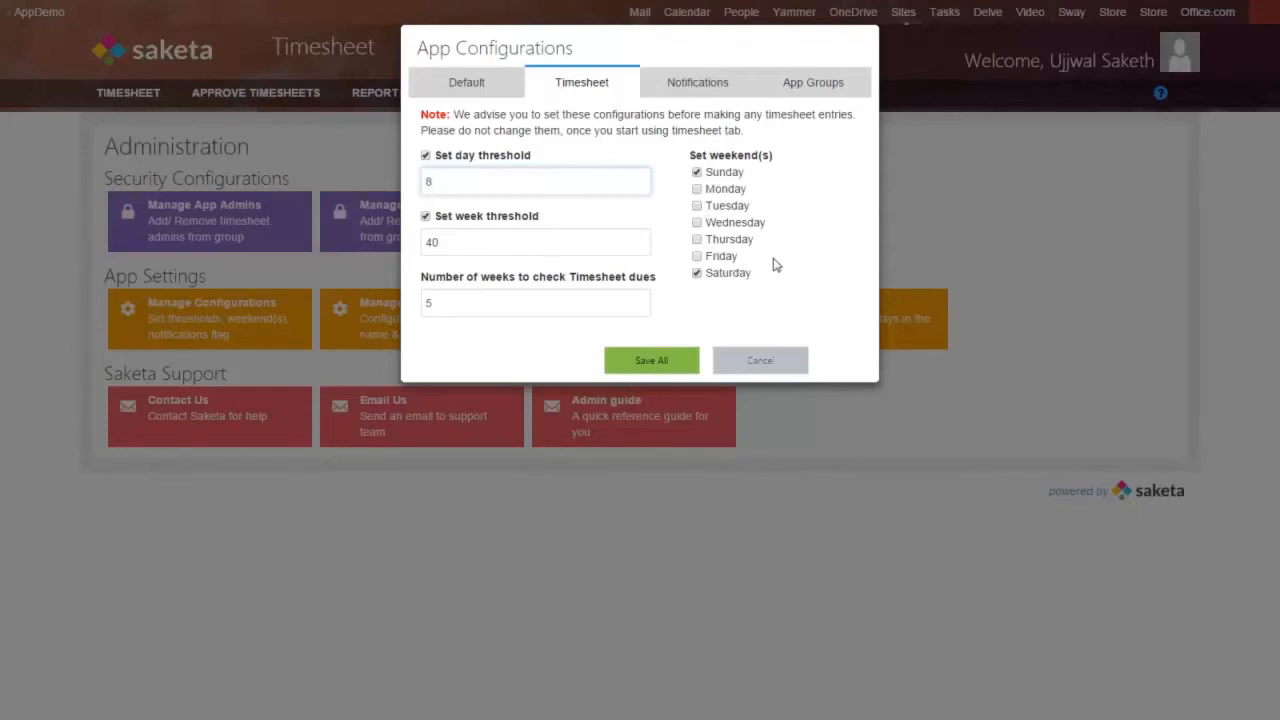
click(697, 84)
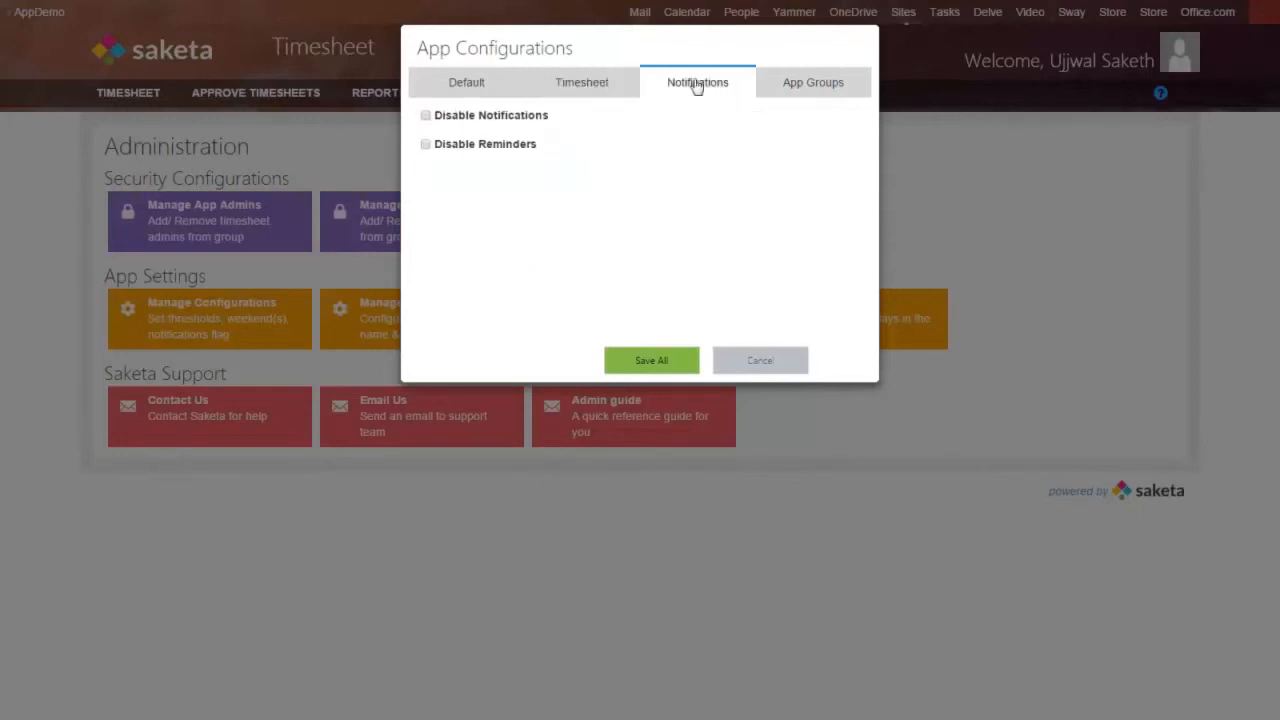
click(426, 116)
click(799, 82)
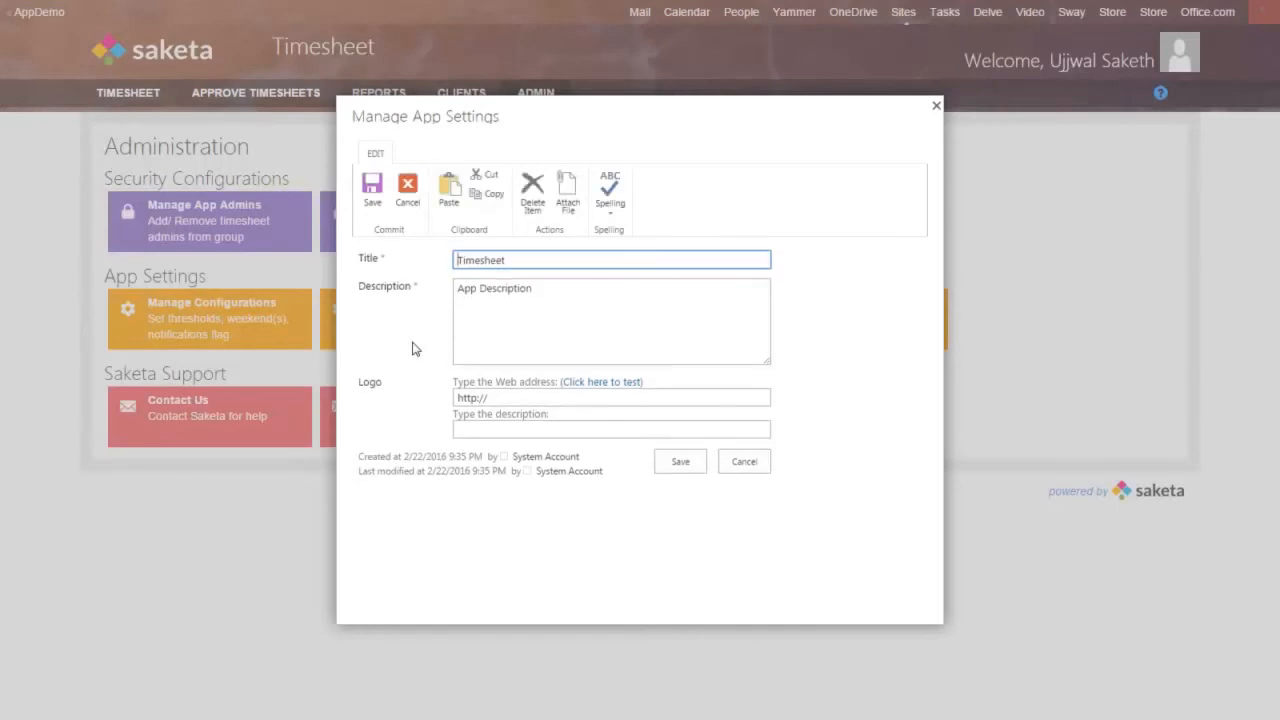
Step: Change the app title to Time Tracker in the app settings
click(526, 262)
key(BackSpace)
key(BackSpace)
key(BackSpace)
key(BackSpace)
key(BackSpace)
text(Tracke)
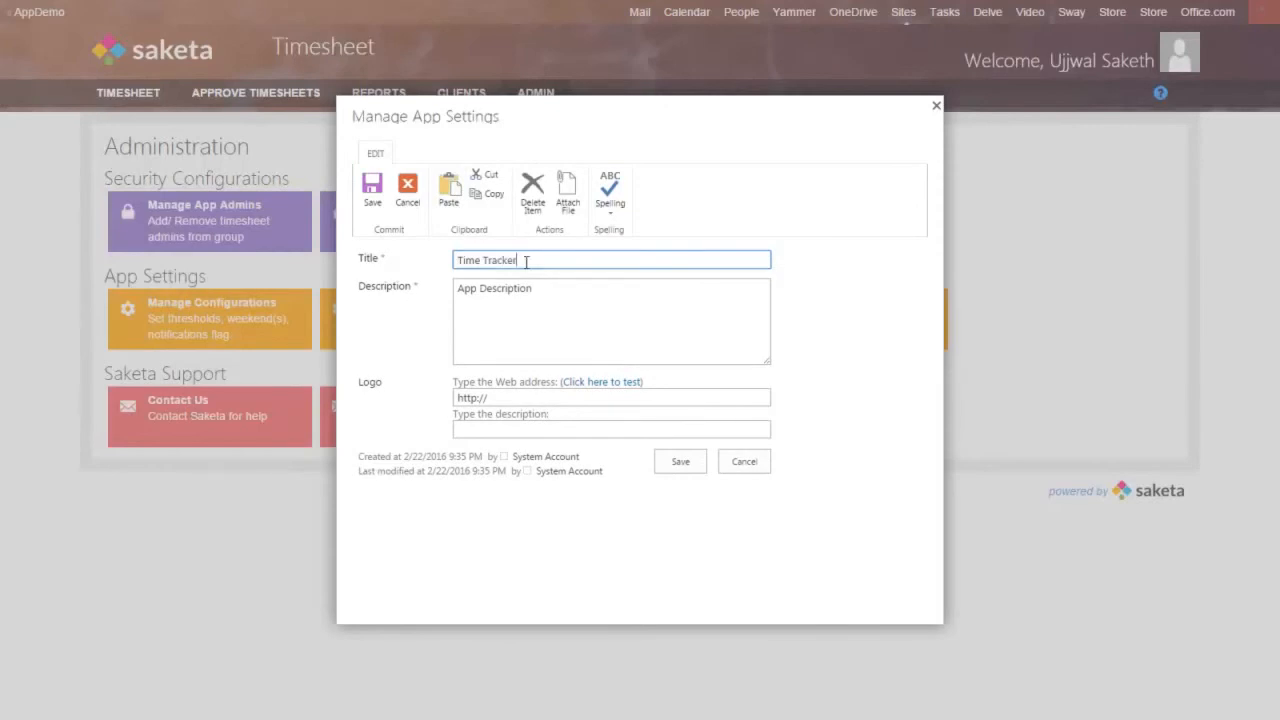
Step: Review the description and logo address fields in the app settings, then close the form without saving
text(r)
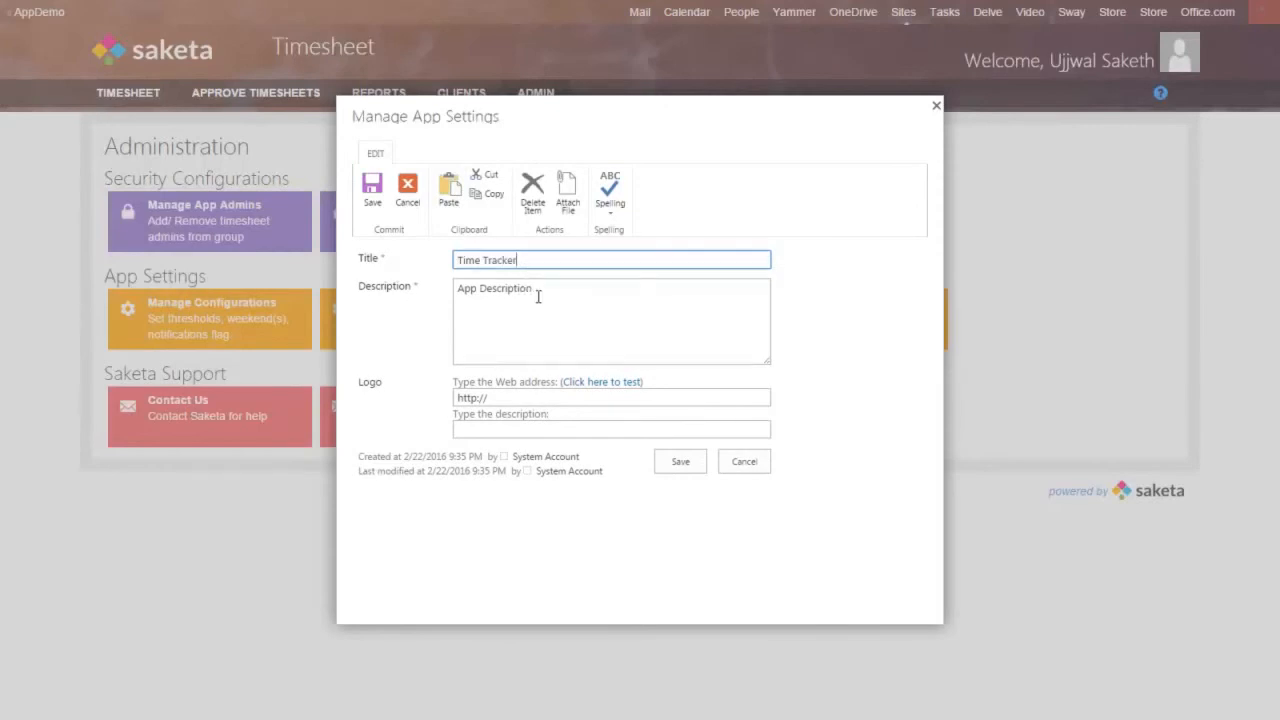
double_click(538, 296)
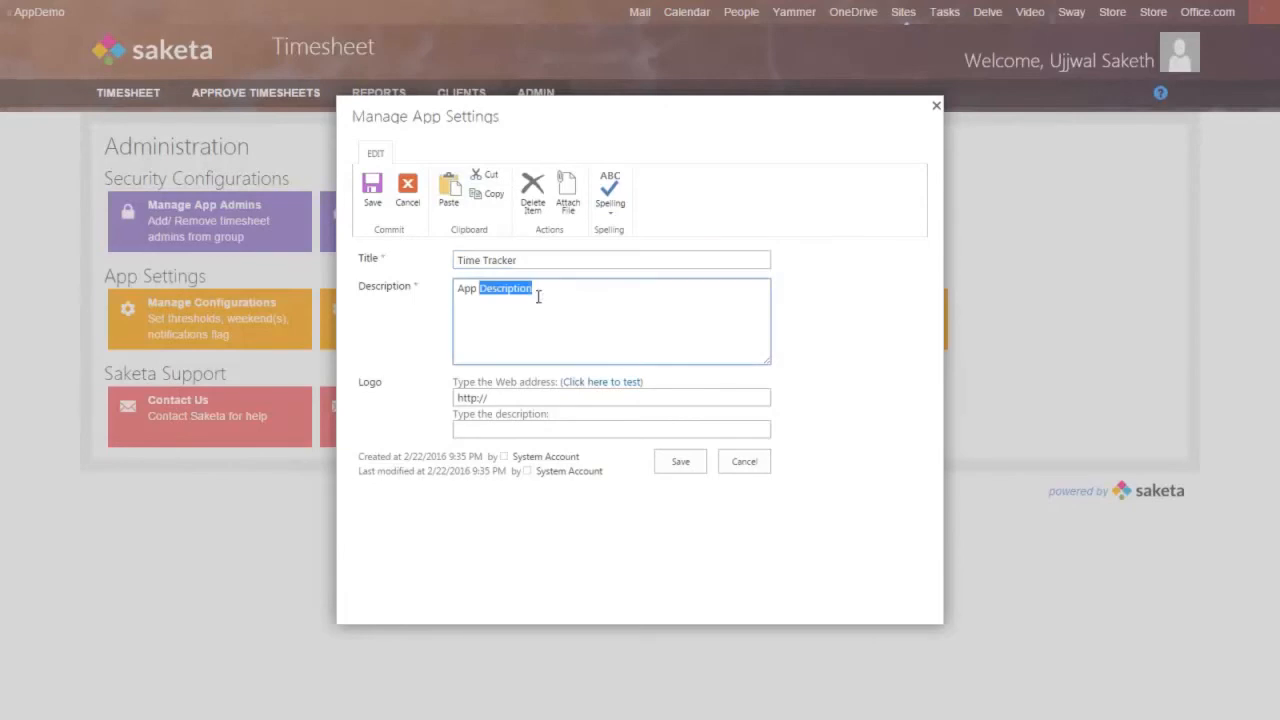
click(539, 296)
click(507, 399)
click(505, 398)
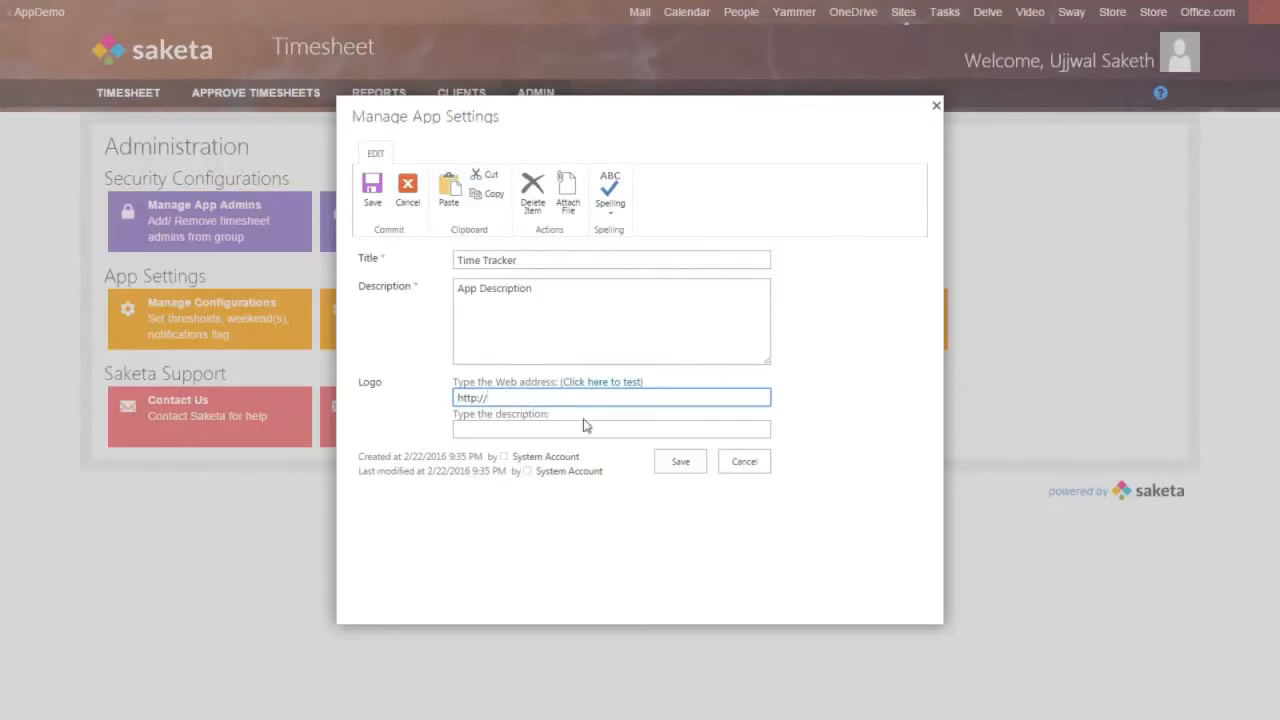
click(746, 465)
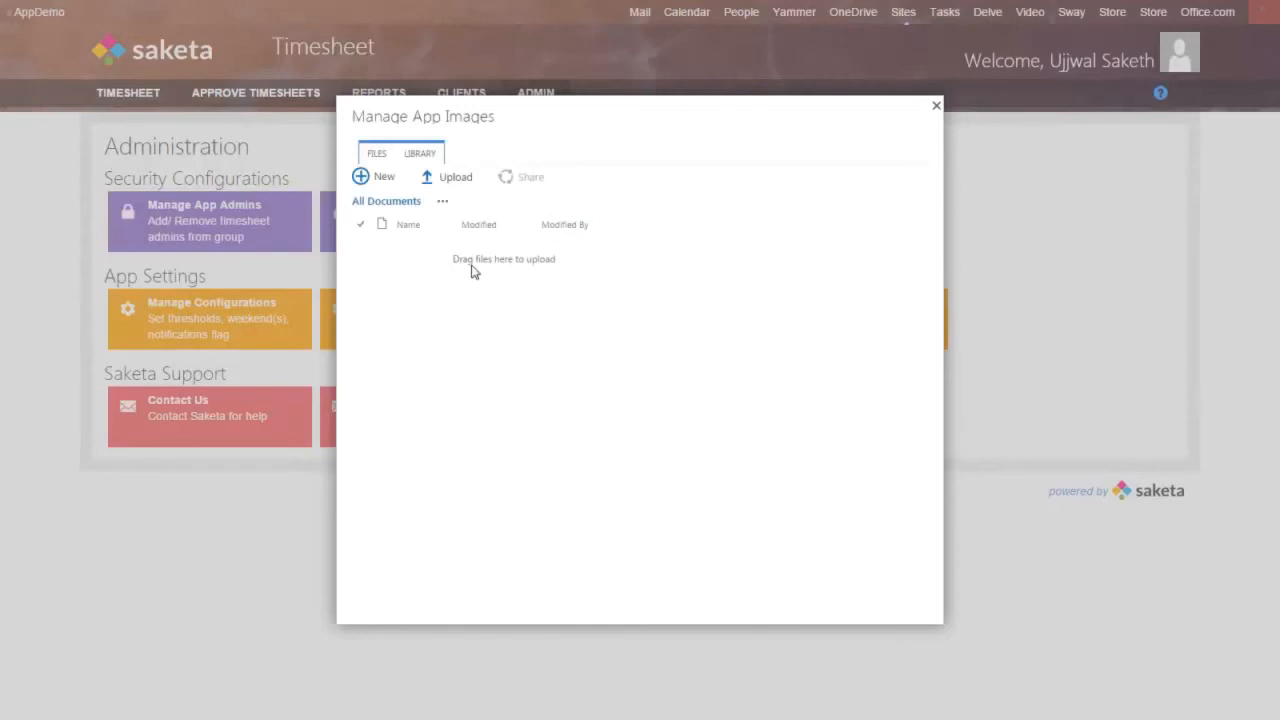
Step: Upload the custom logo image from the Employee Directory folder to the app images library
key(F11)
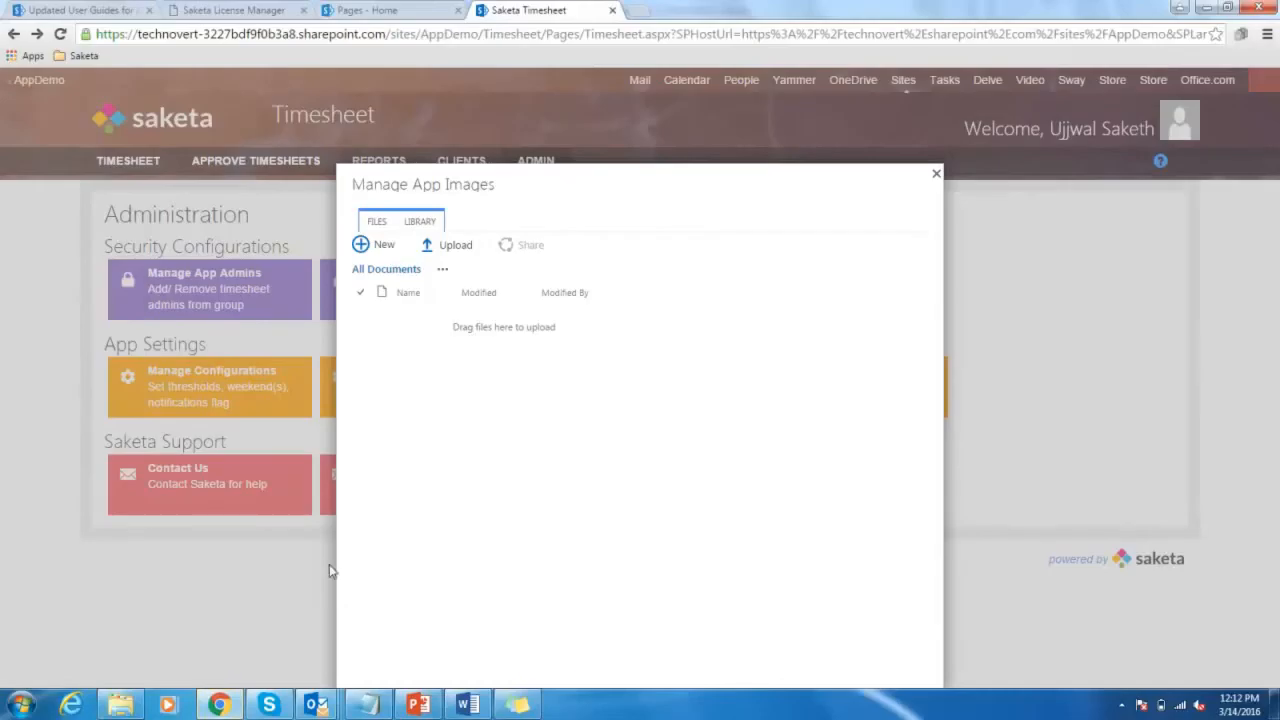
click(120, 704)
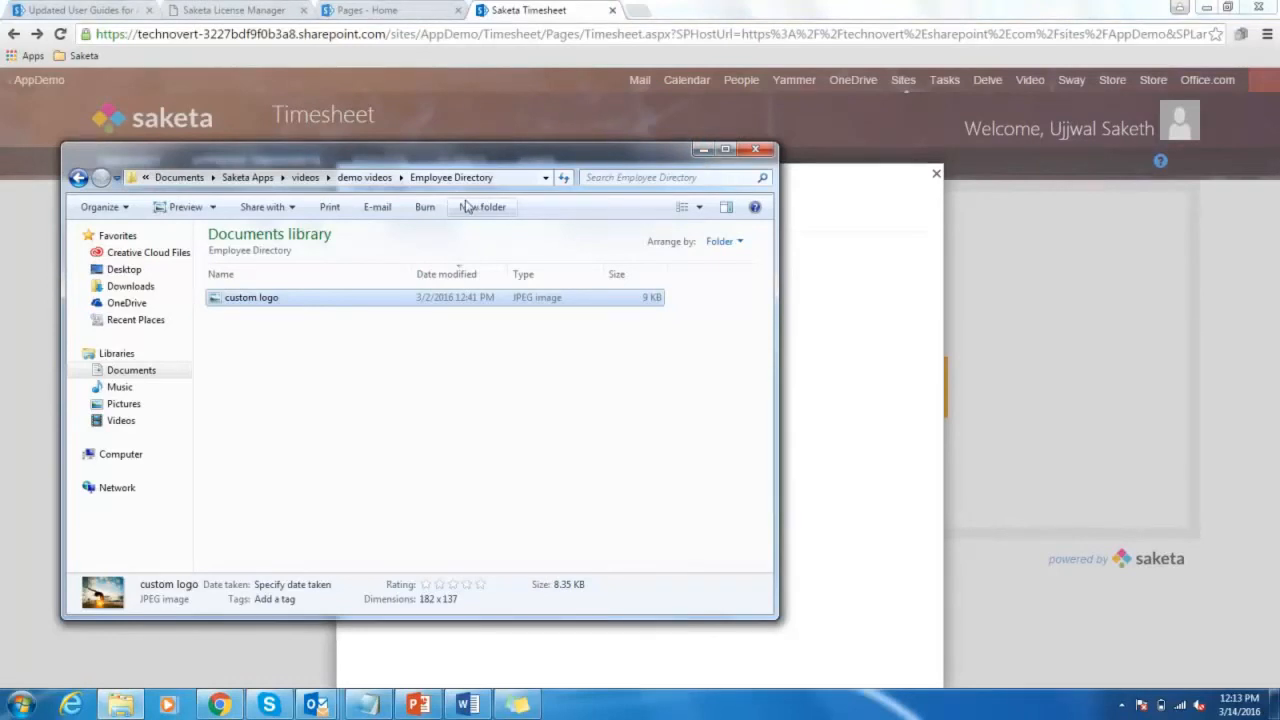
drag(428, 161, 289, 127)
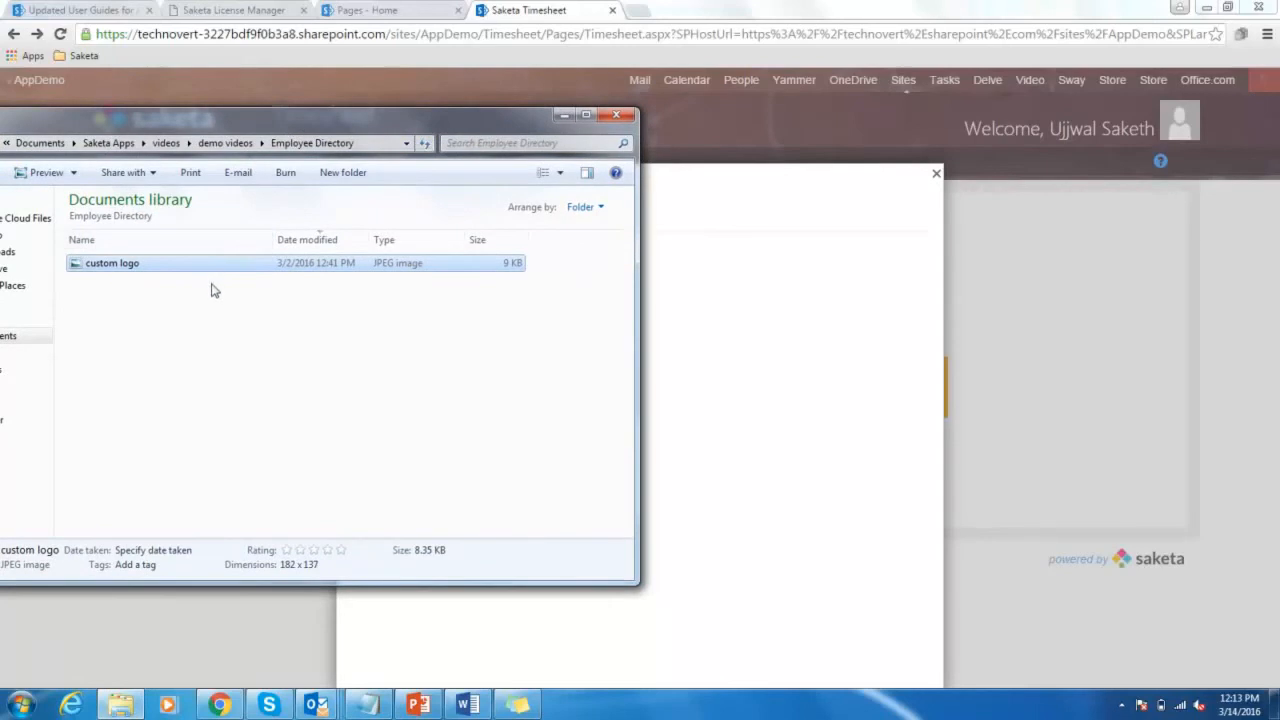
drag(212, 268, 700, 342)
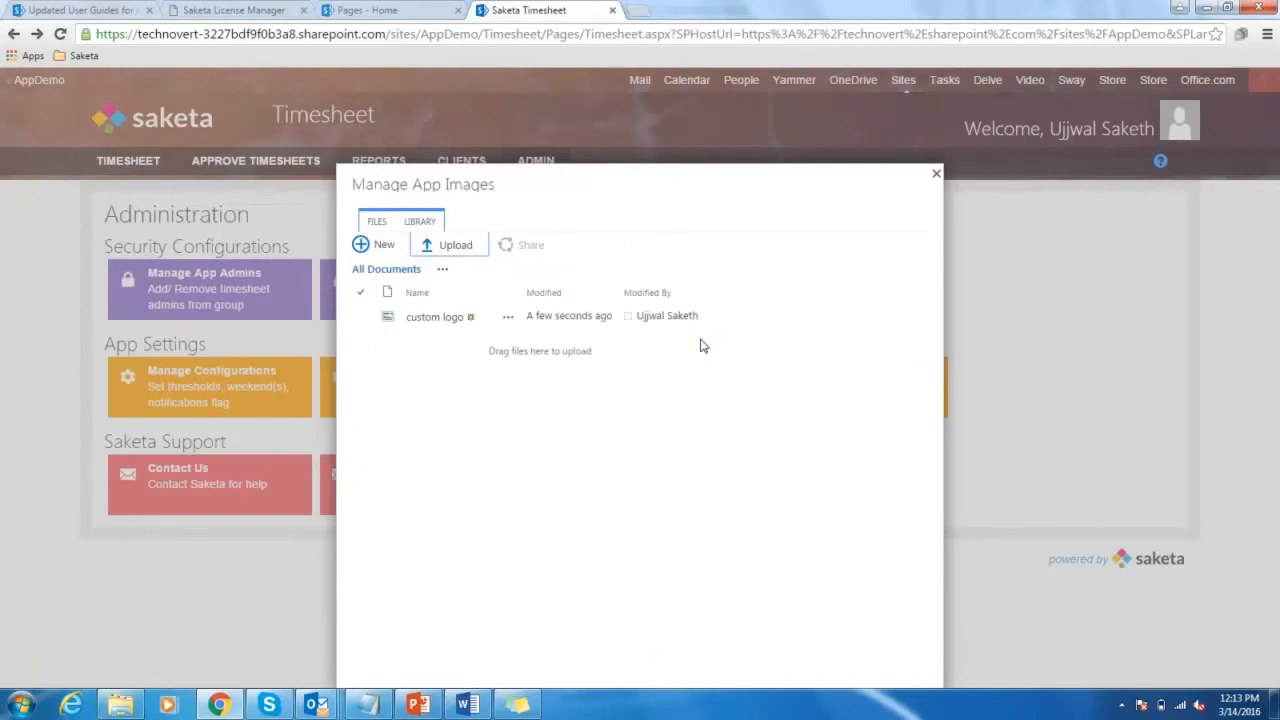
Step: Copy the web address of the uploaded custom logo image and close the app images library
click(508, 318)
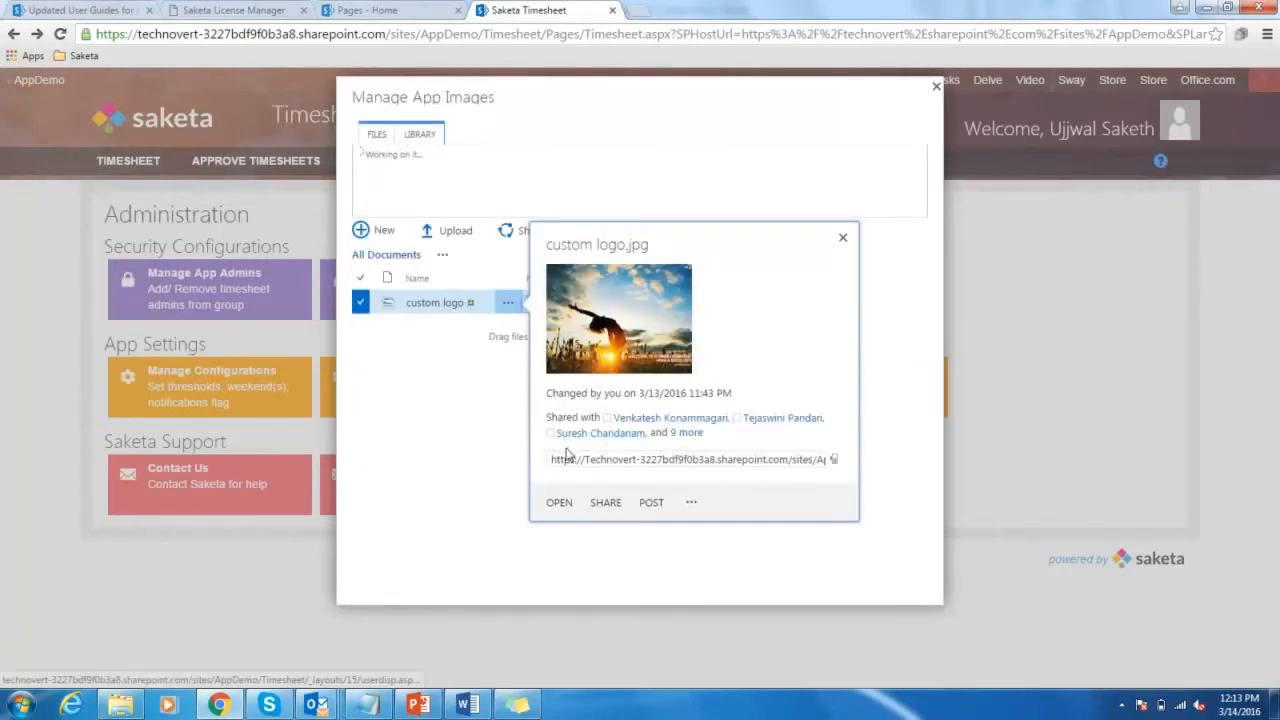
click(566, 458)
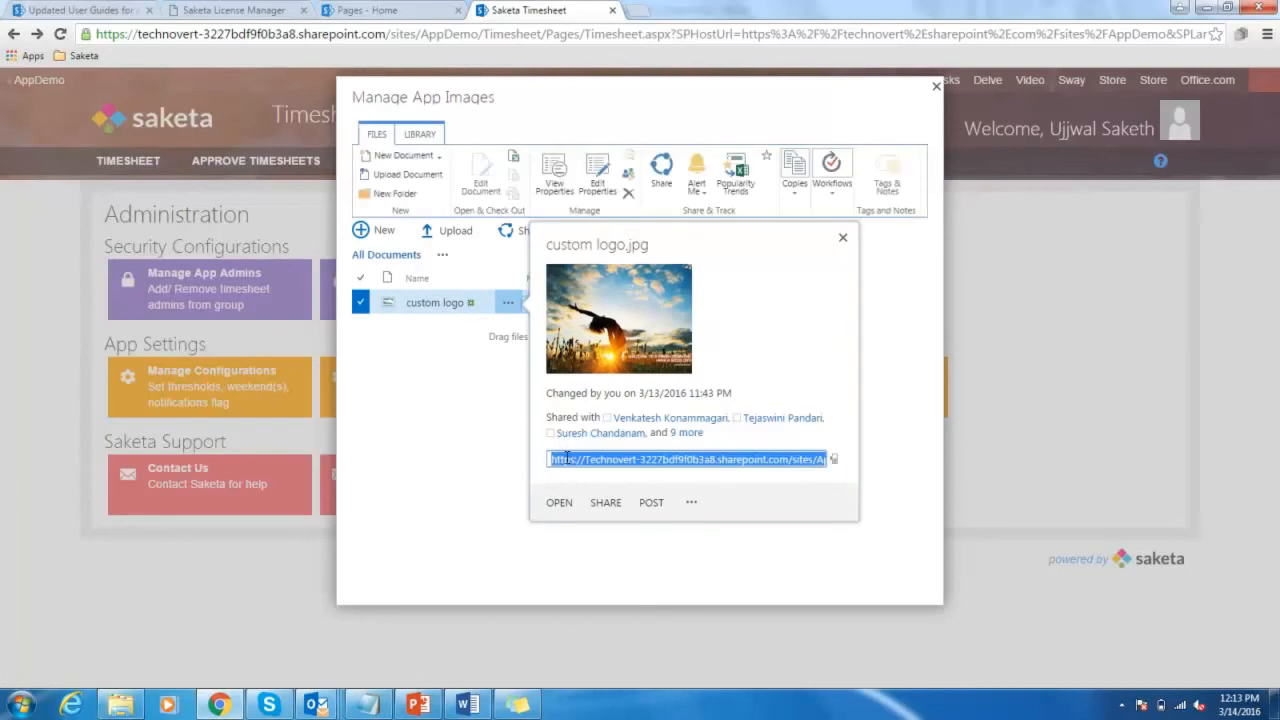
click(936, 87)
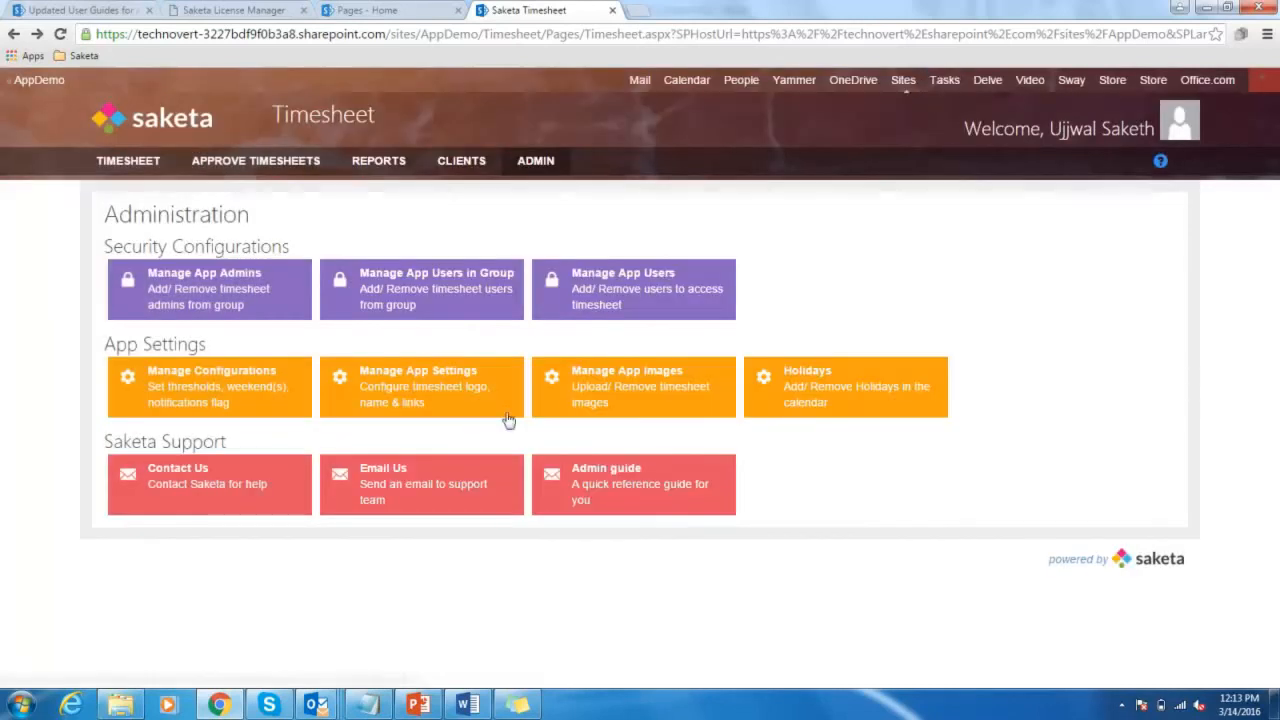
Step: Set the copied image link as the logo address and Time Tracker as the title in the app settings, and save
click(404, 402)
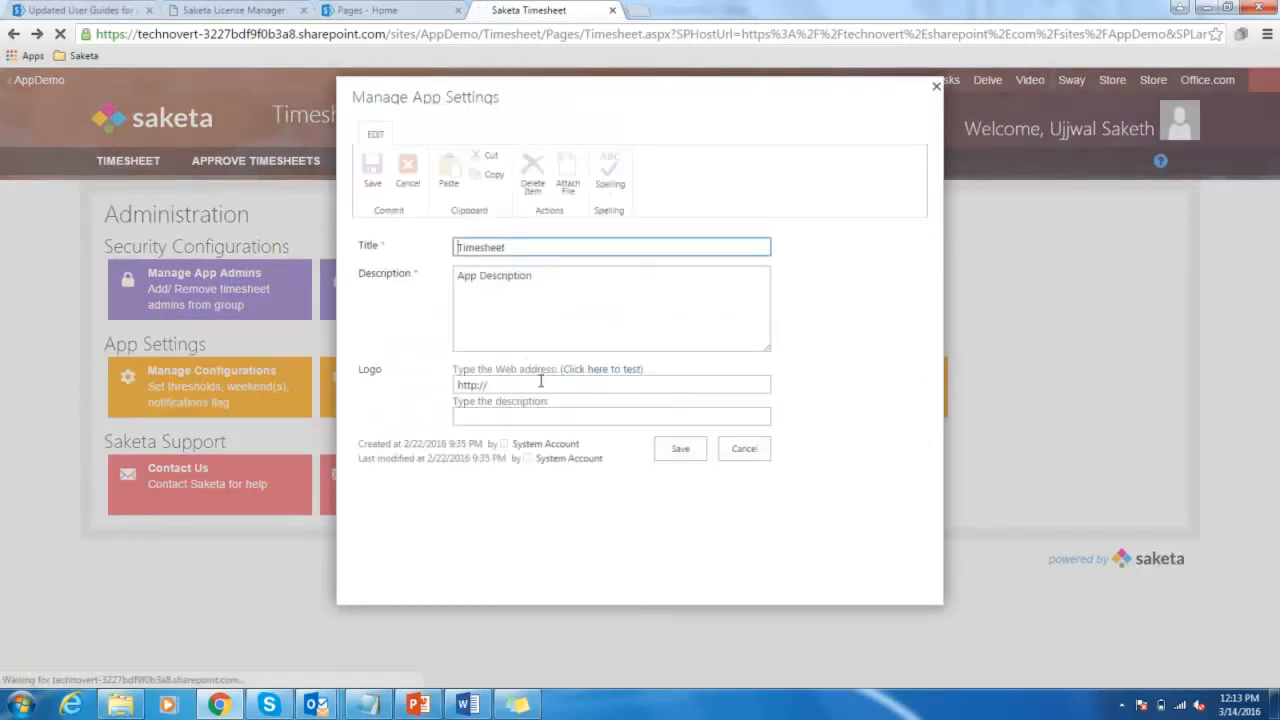
click(538, 384)
key(ctrl+v)
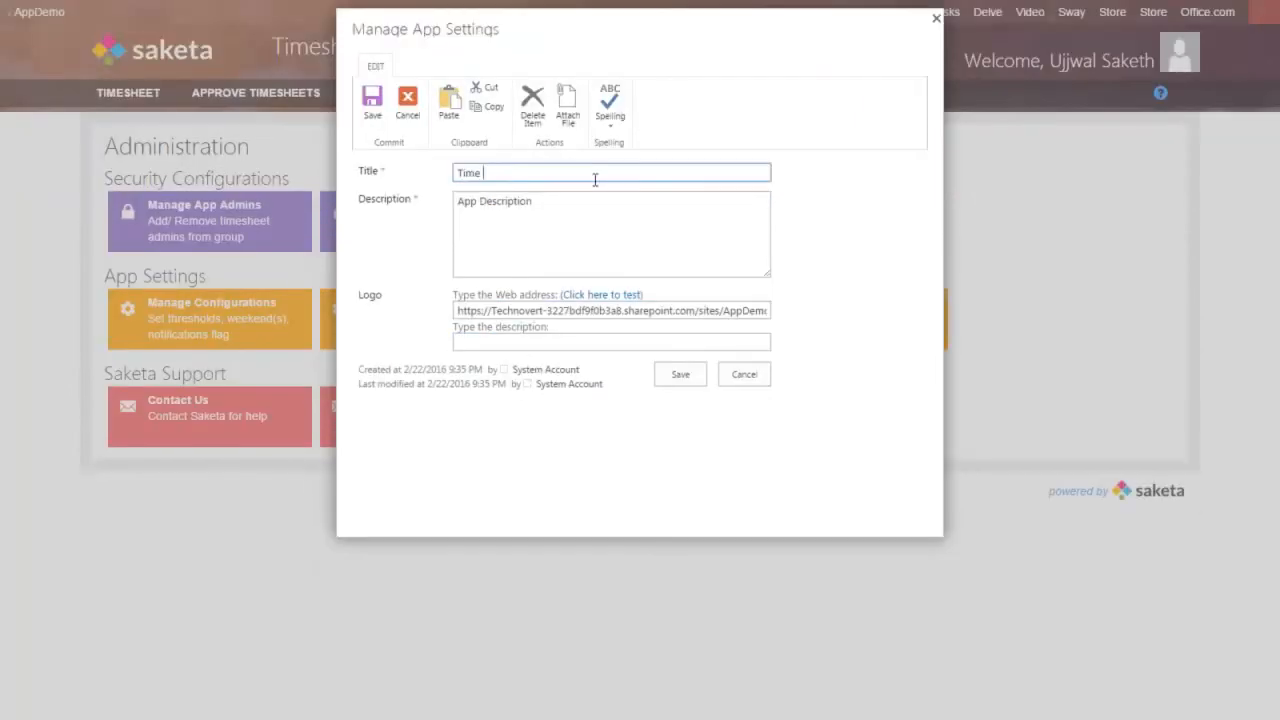
text(Tracker)
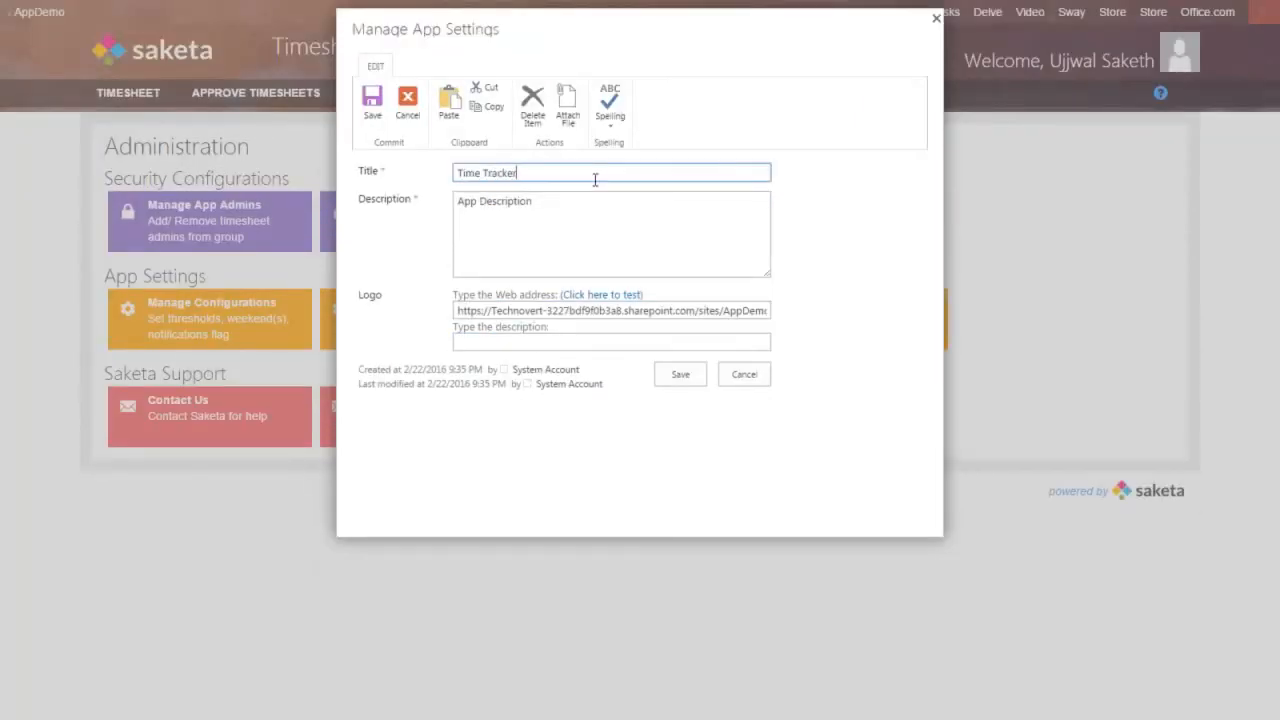
click(682, 386)
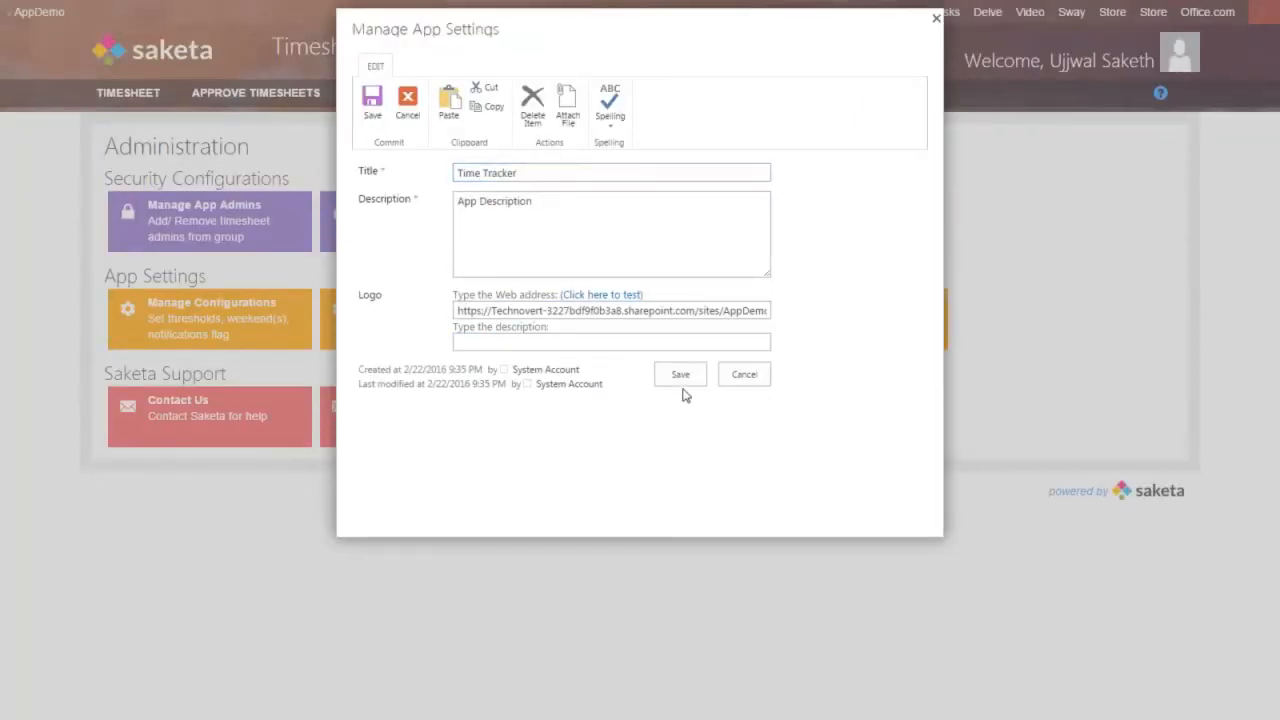
click(690, 374)
click(681, 375)
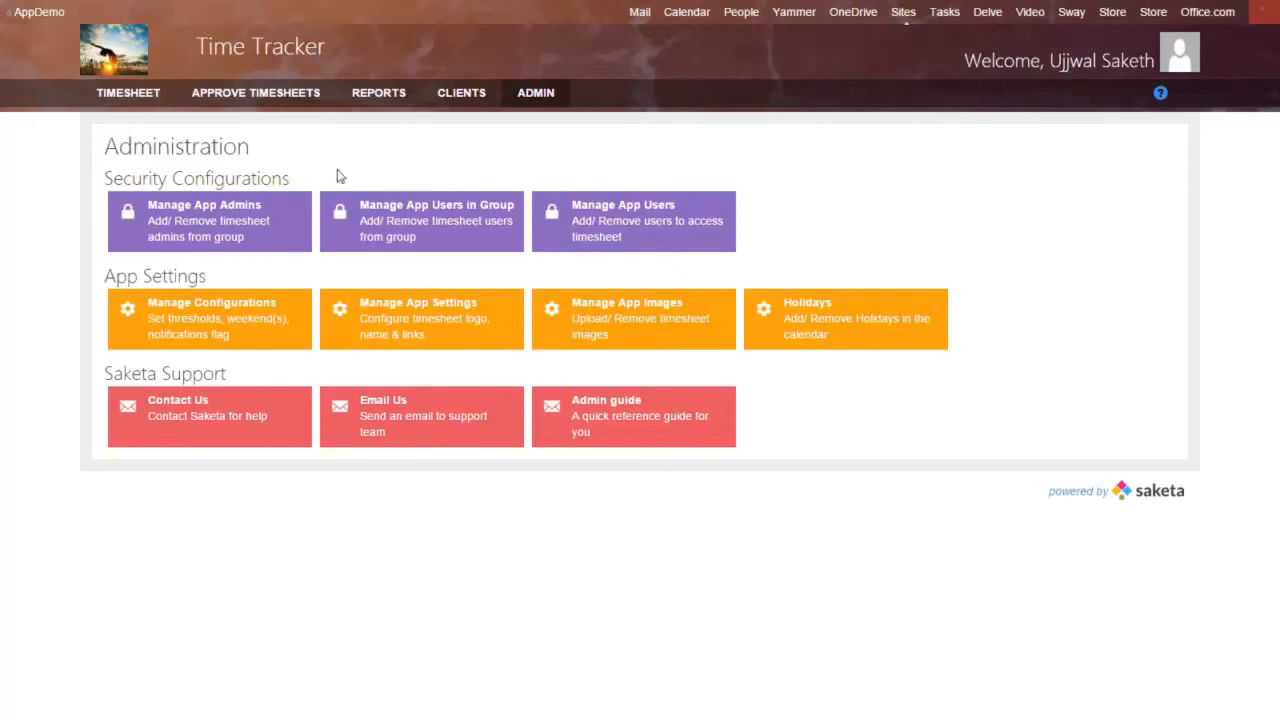
Step: Clear the logo web address and set the title to Timesheet in the app settings
click(465, 308)
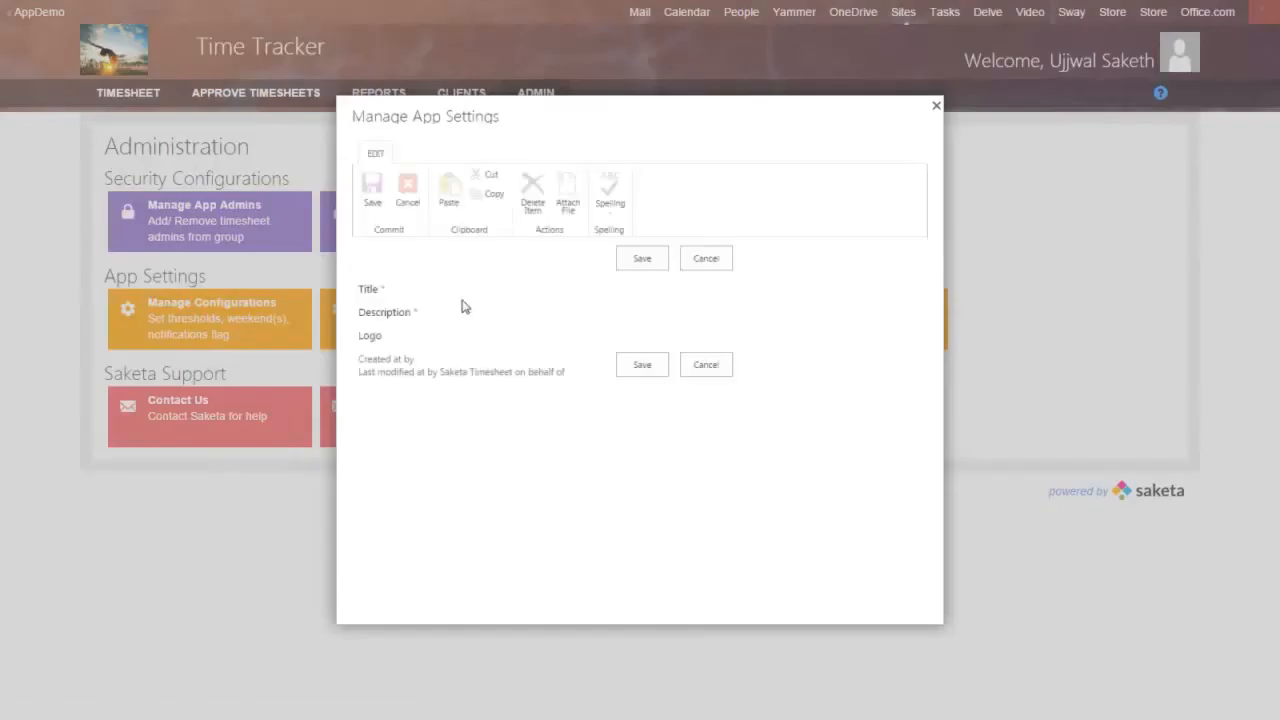
triple_click(715, 396)
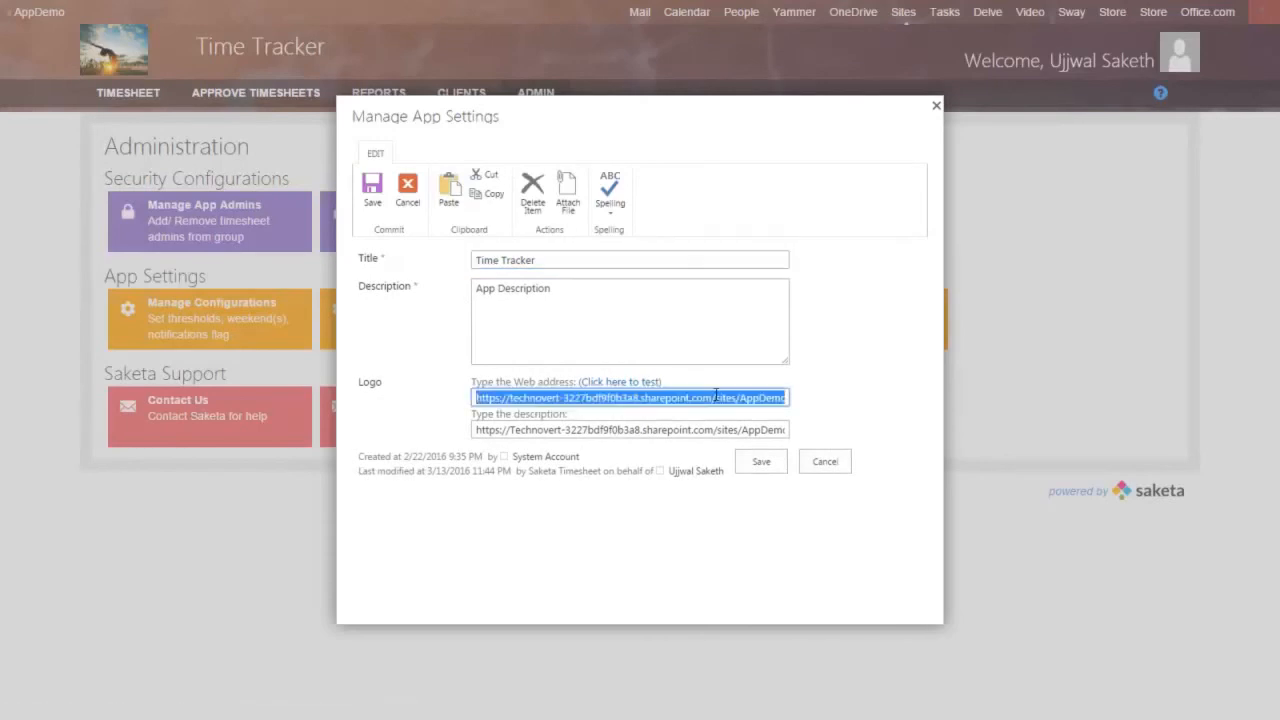
key(Delete)
click(607, 257)
key(ctrl+shift+Left)
key(BackSpace)
key(BackSpace)
text(sheet)
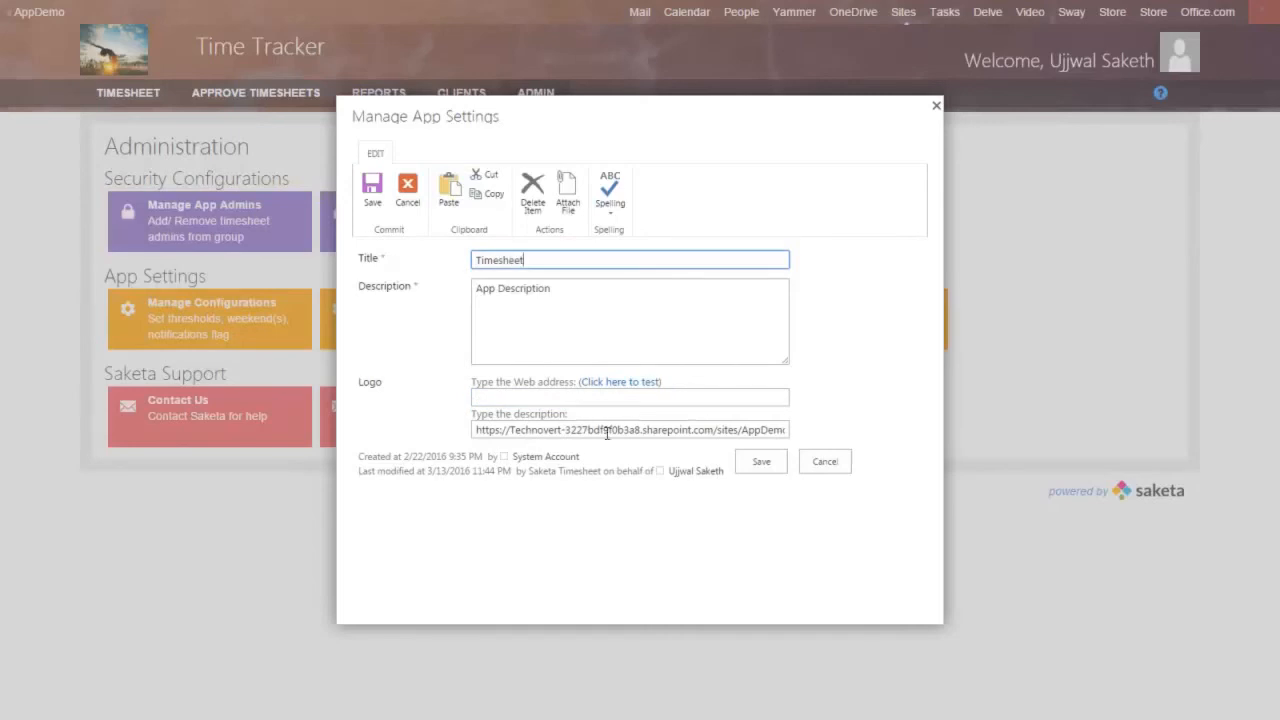
Step: Clear the logo description and save the app settings
double_click(626, 428)
key(ctrl+a)
key(Delete)
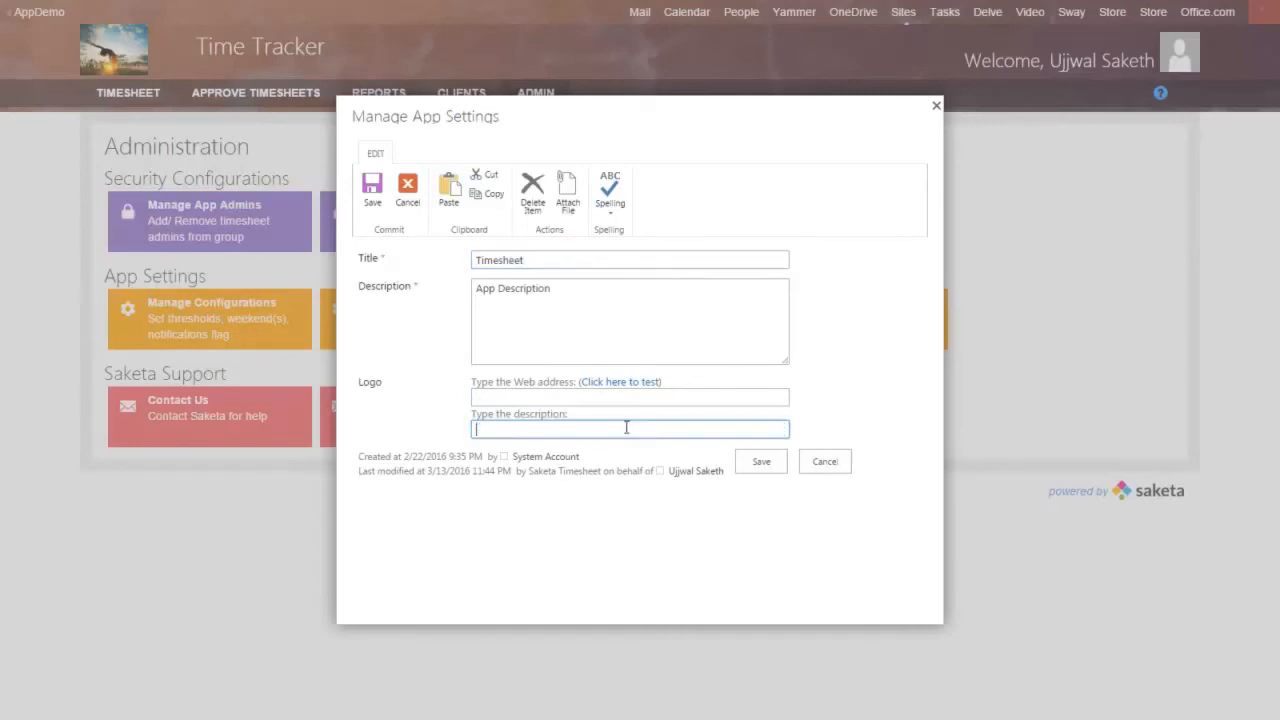
click(776, 470)
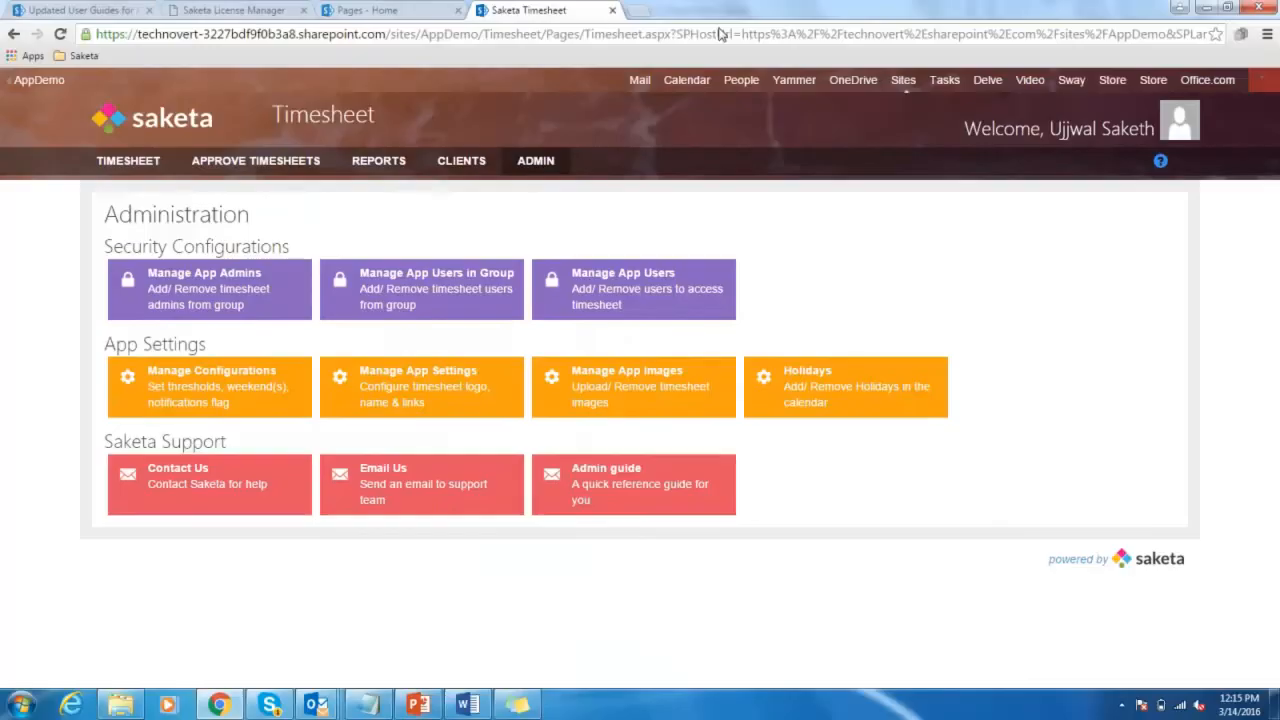
Step: Add an item titled Holiday on 3/8/2016 to the Holidays calendar and save it
key(F11)
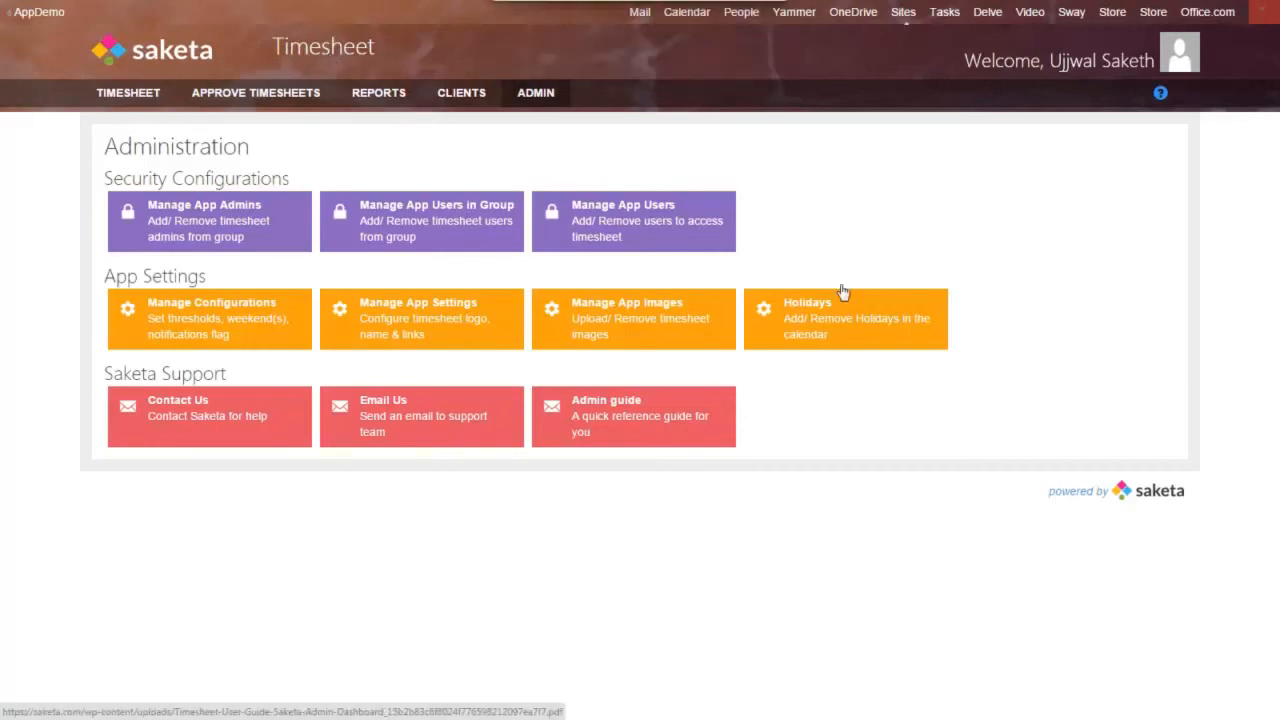
click(876, 320)
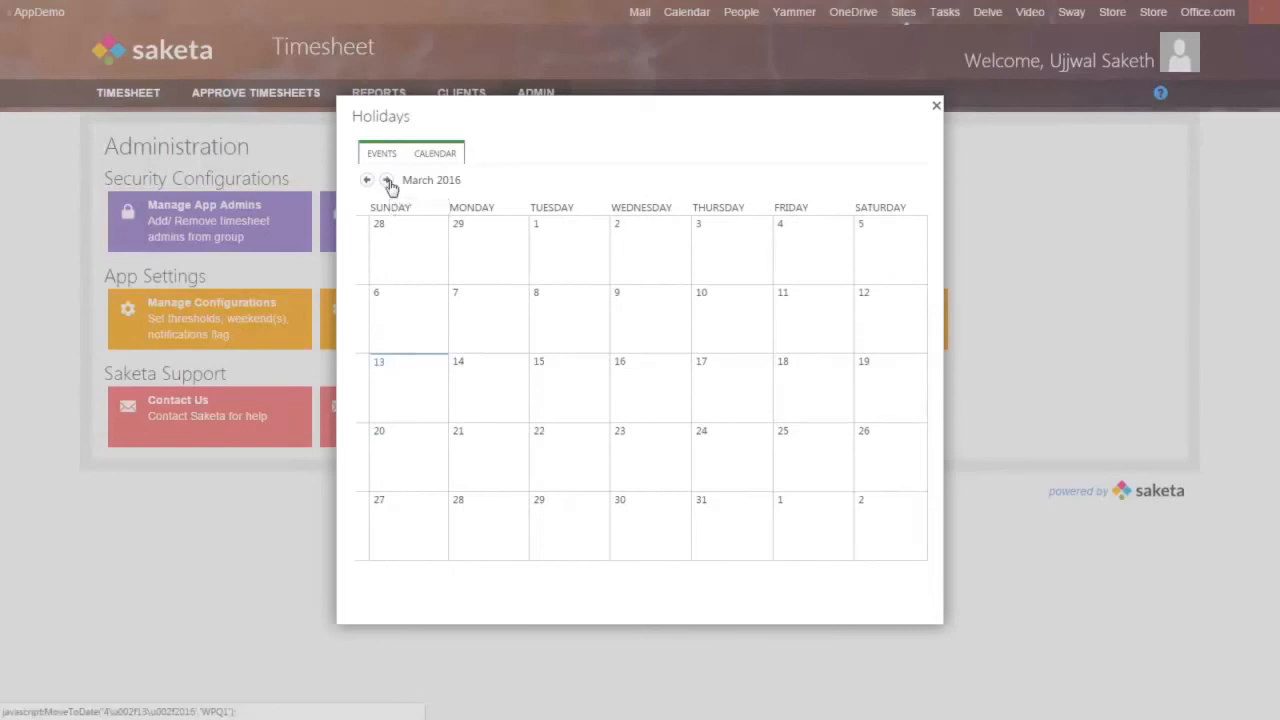
click(394, 303)
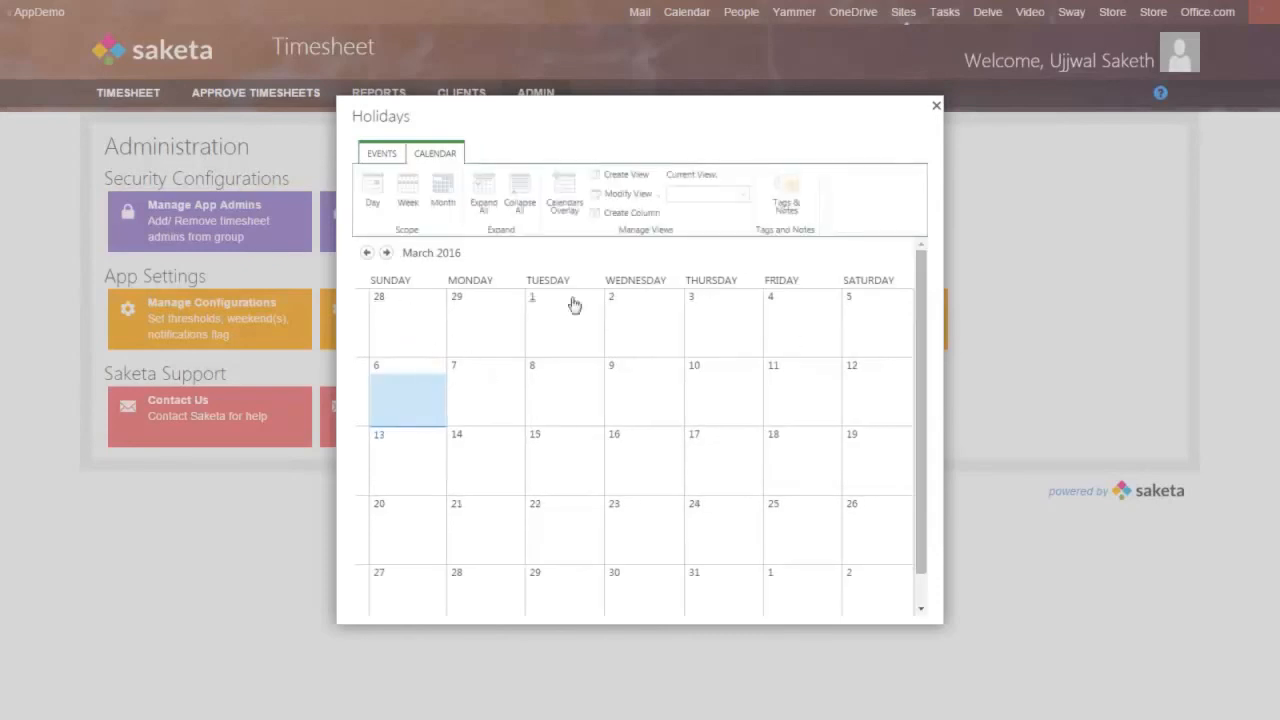
click(480, 405)
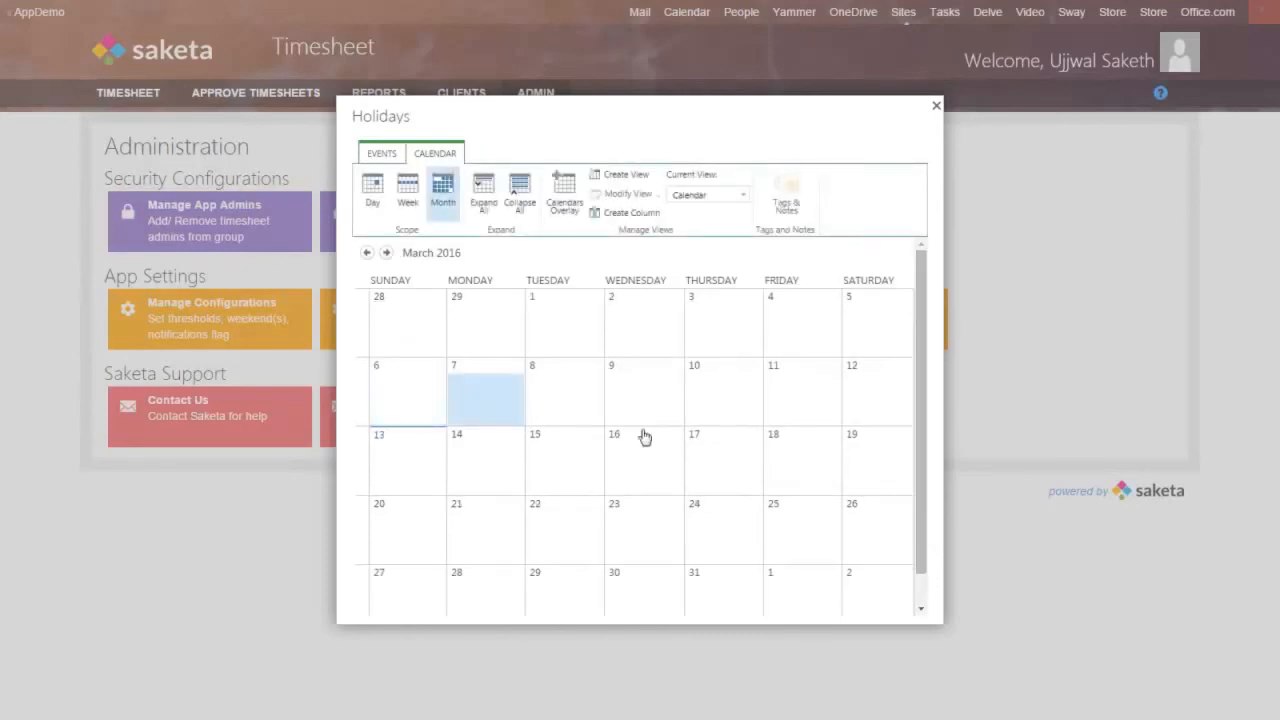
click(555, 402)
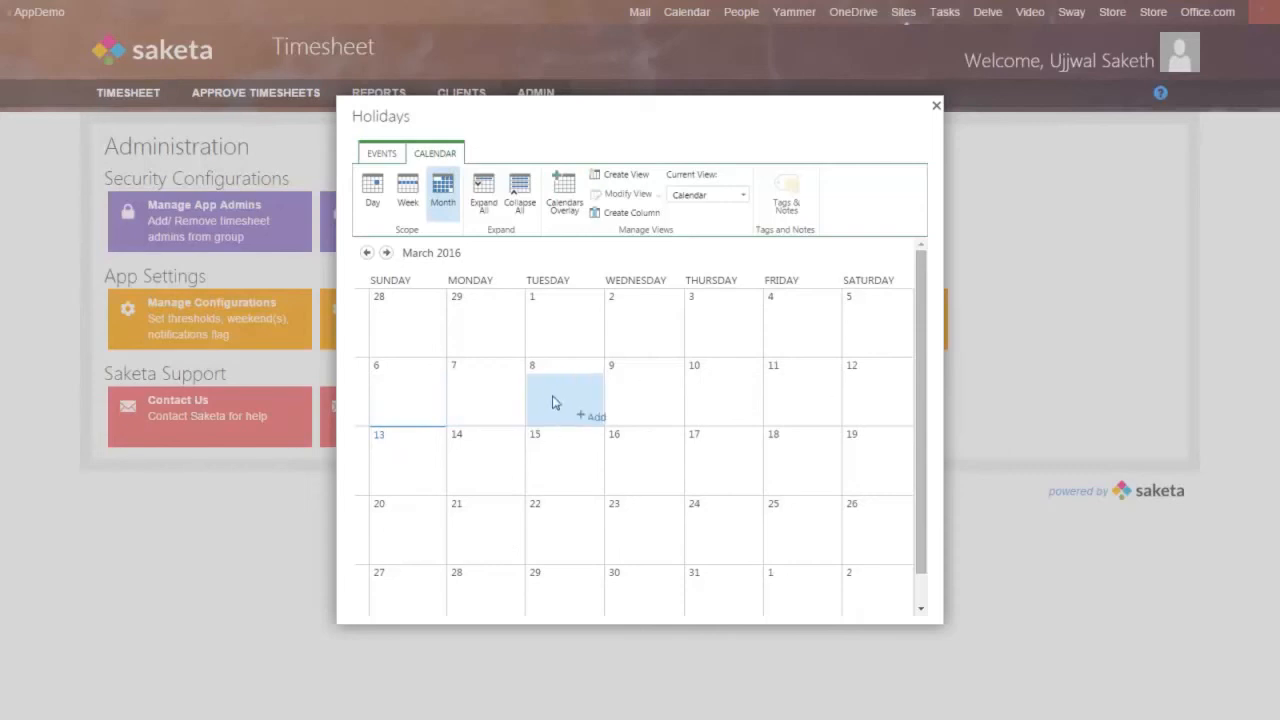
click(596, 418)
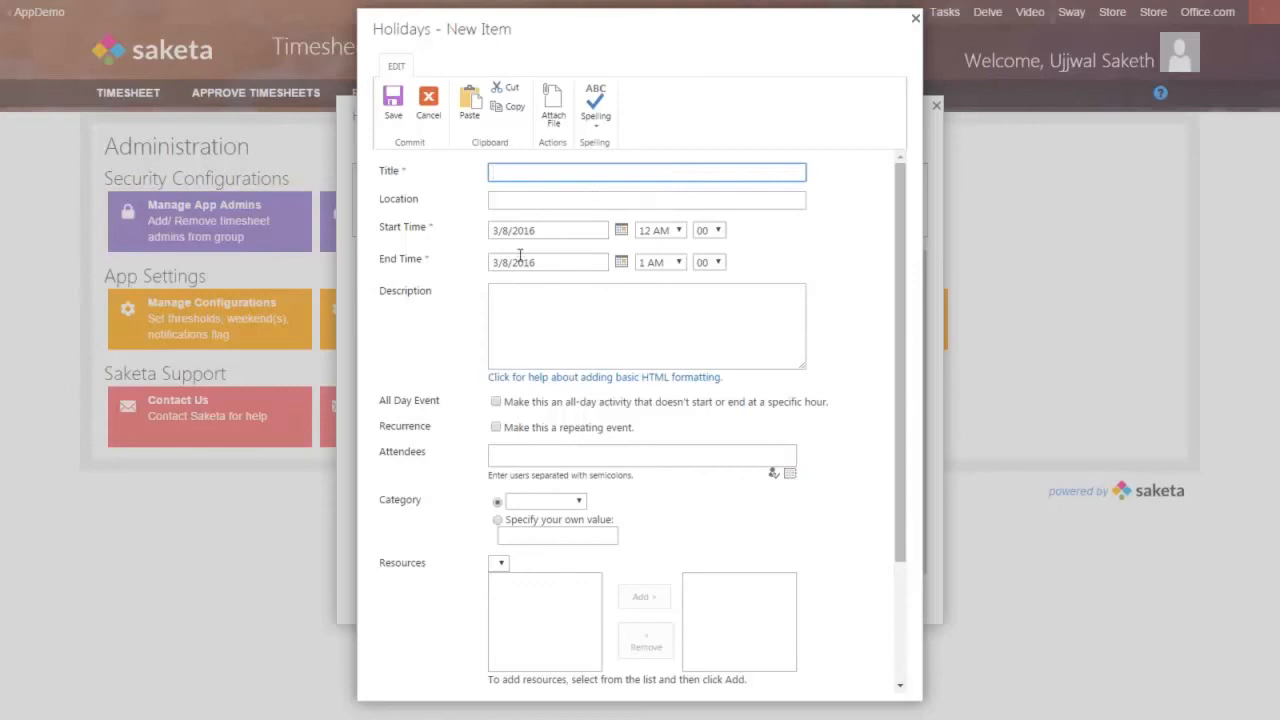
text(Holiday)
click(516, 228)
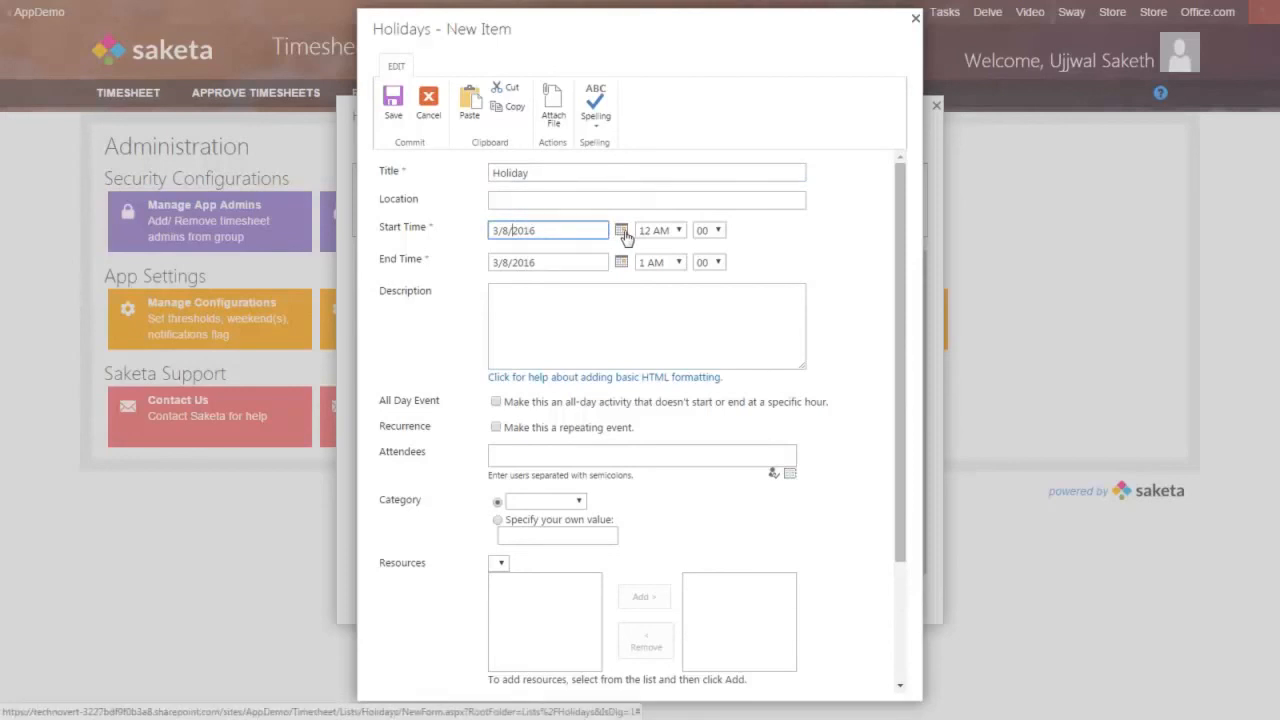
click(622, 232)
scroll(700, 500, down, 3)
click(793, 657)
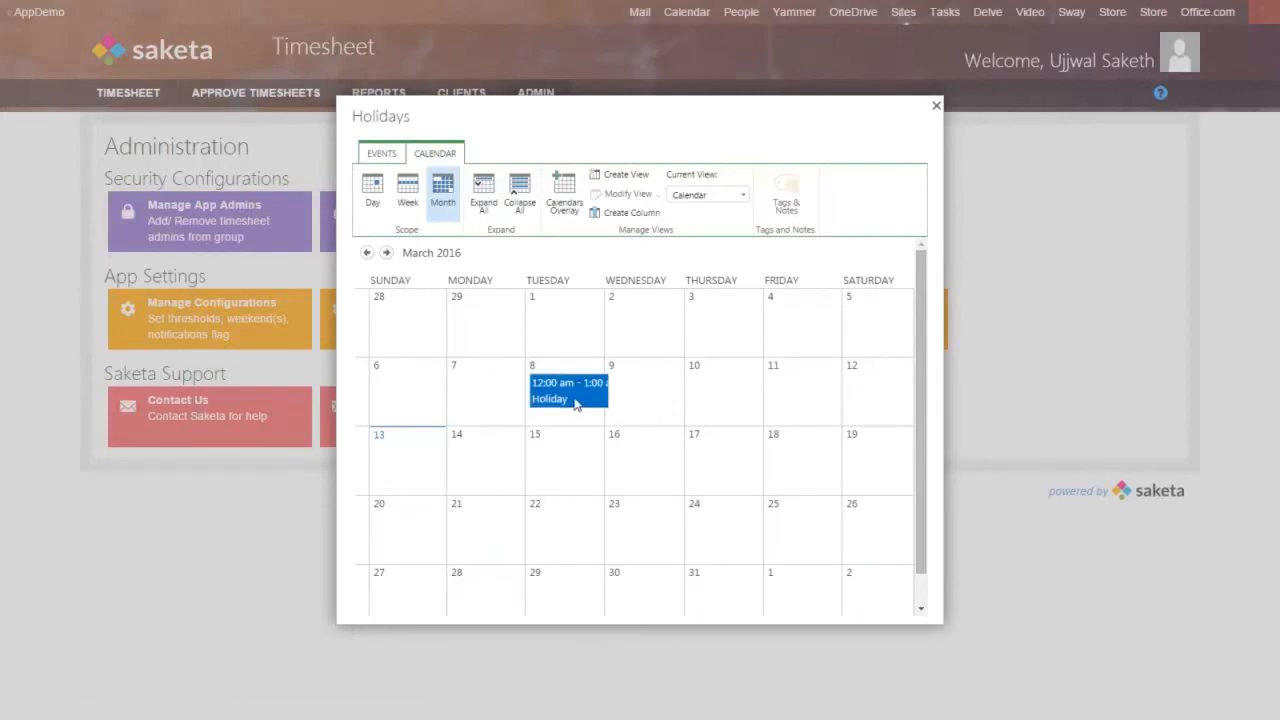
Step: Edit the March 8 Holiday item and set its end time to 11:30 PM
click(573, 398)
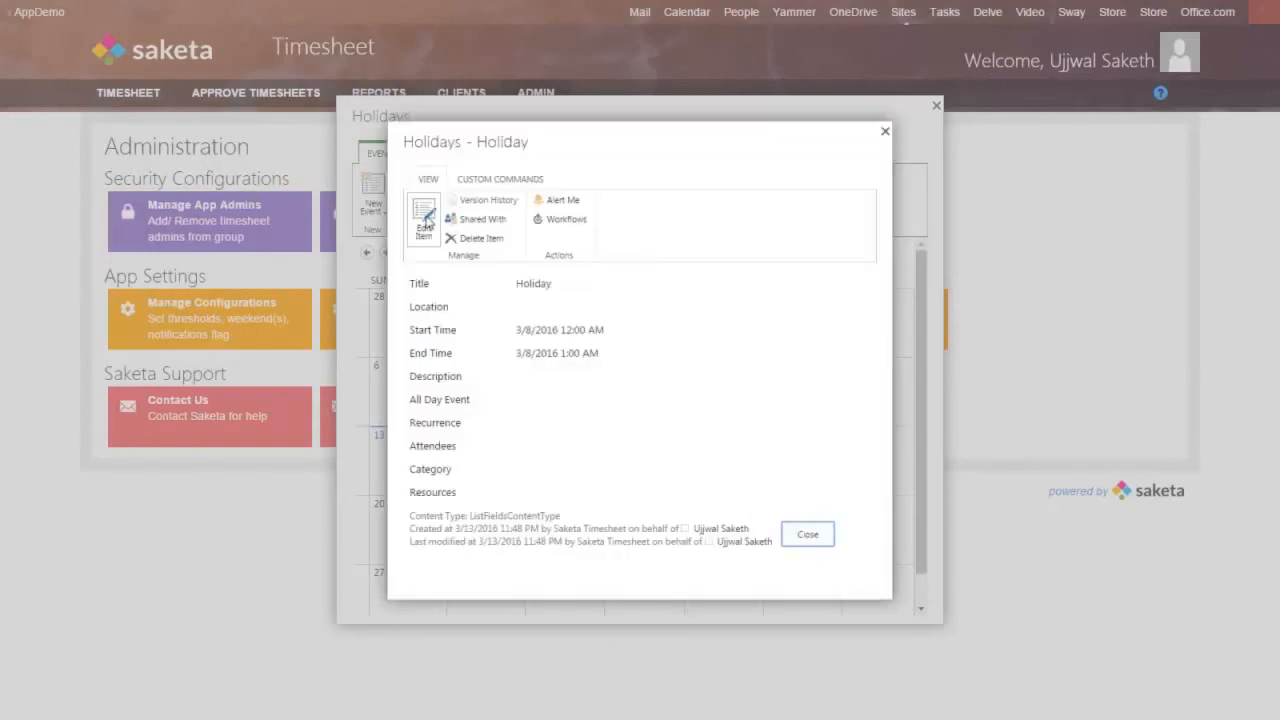
click(424, 220)
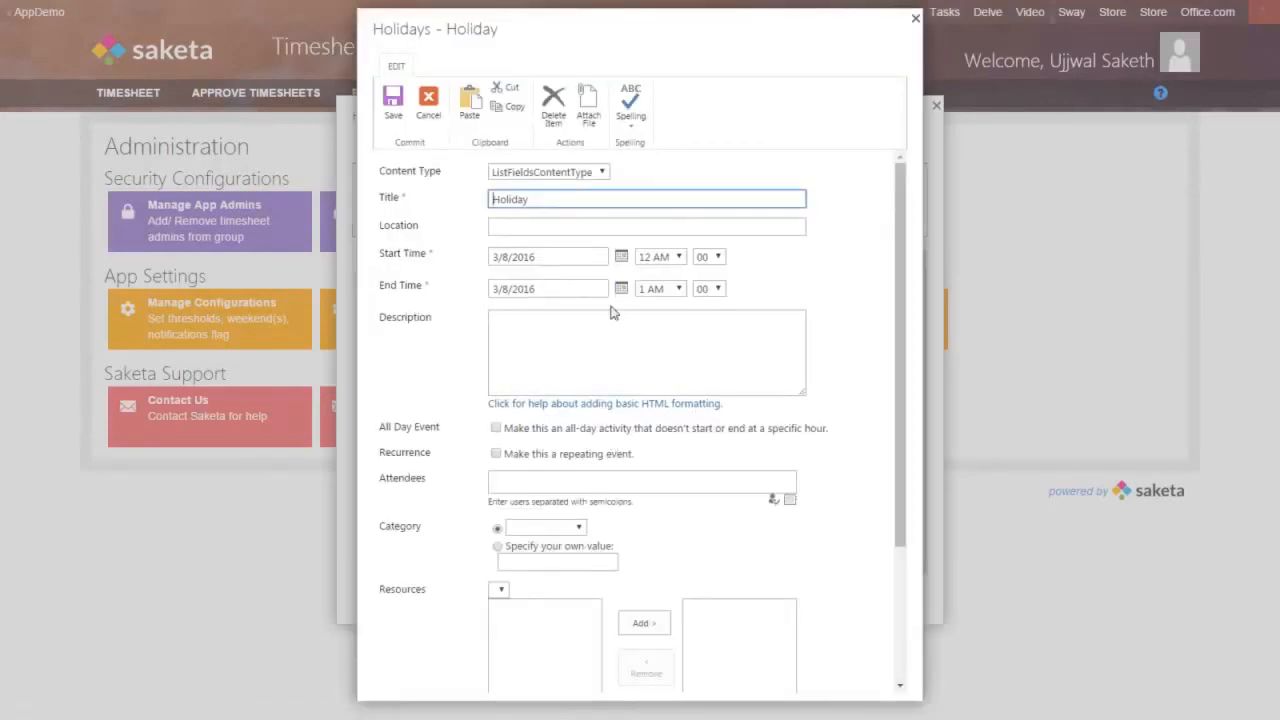
click(666, 290)
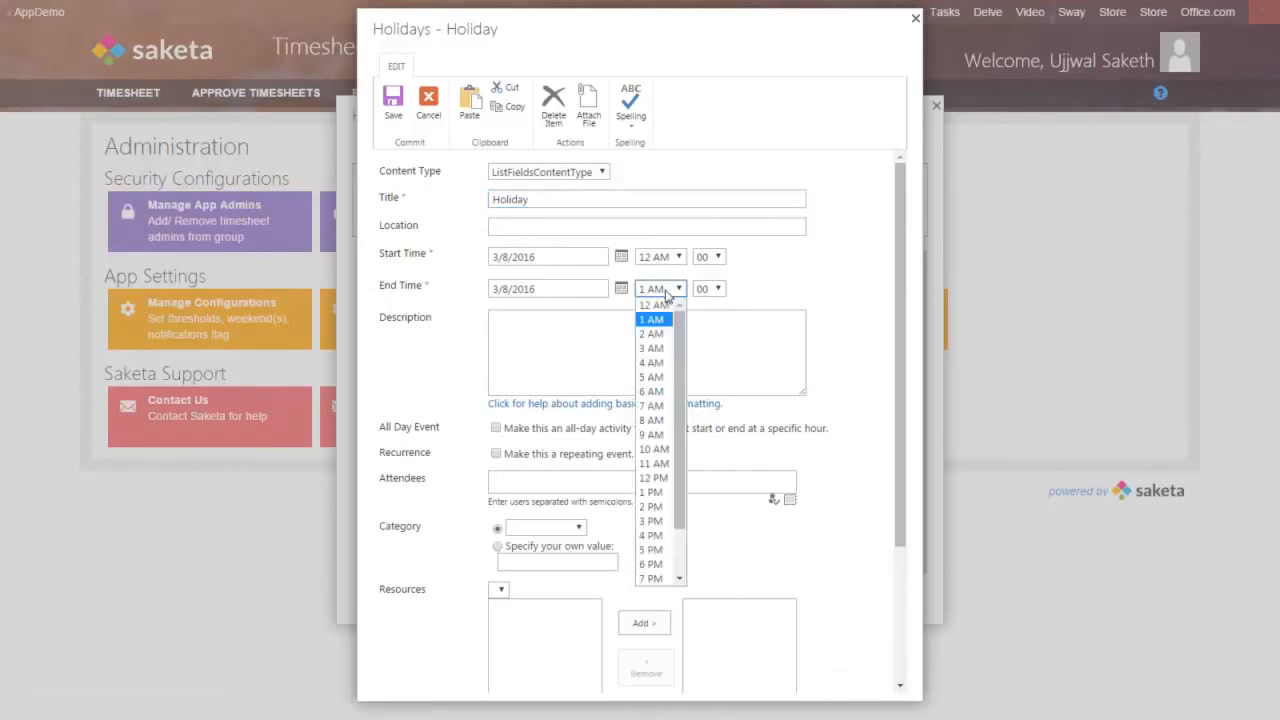
scroll(660, 457, down, 2)
click(667, 580)
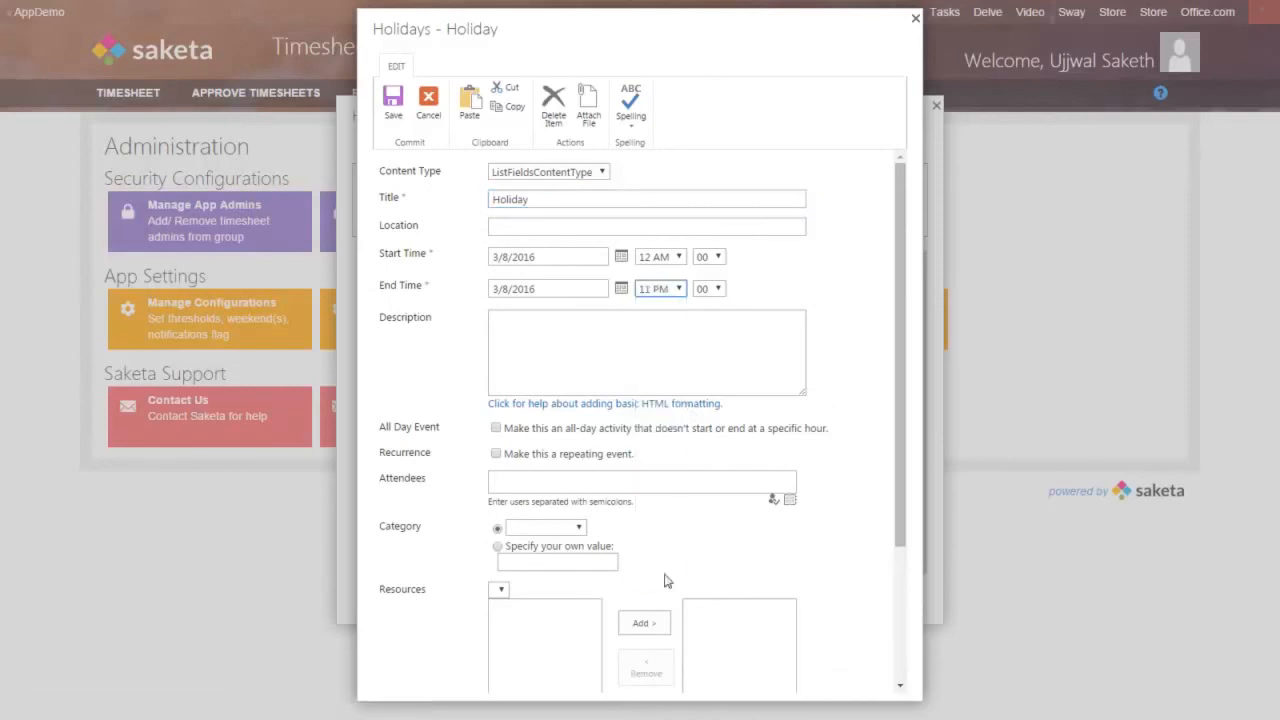
click(712, 289)
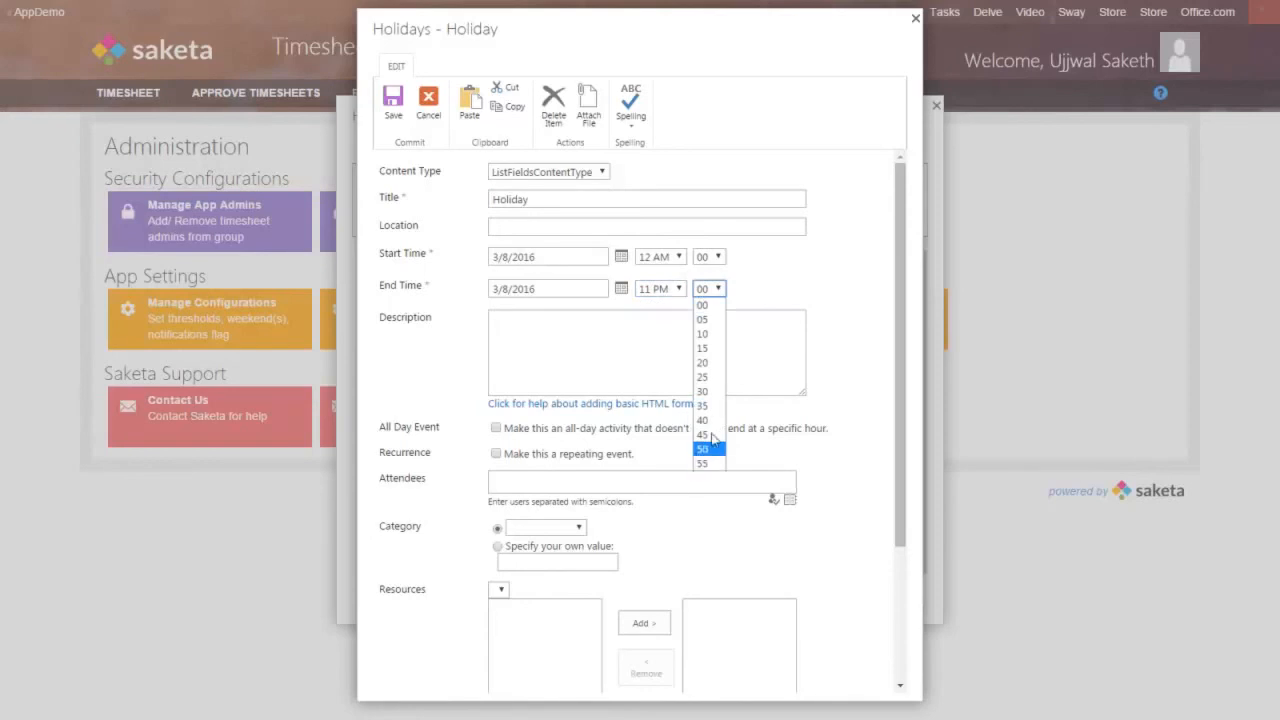
click(705, 391)
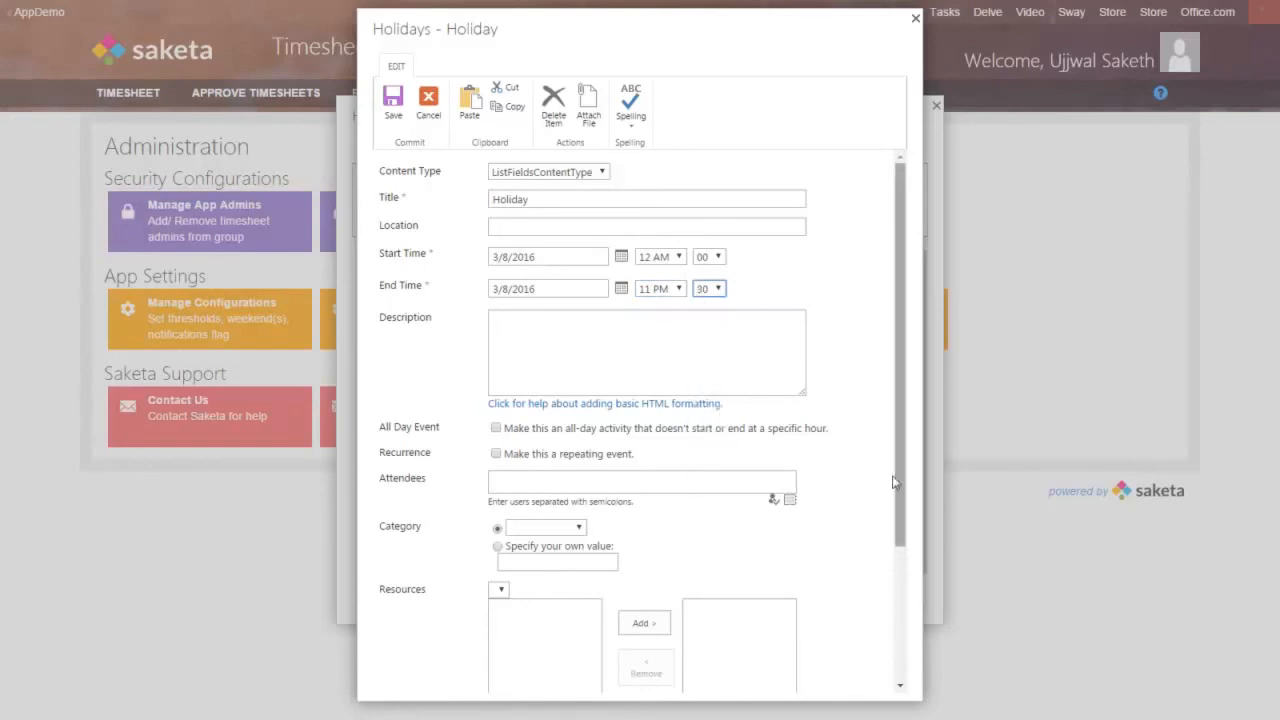
Step: Save the edited March 8 Holiday item and close the Holidays calendar
drag(897, 480, 897, 600)
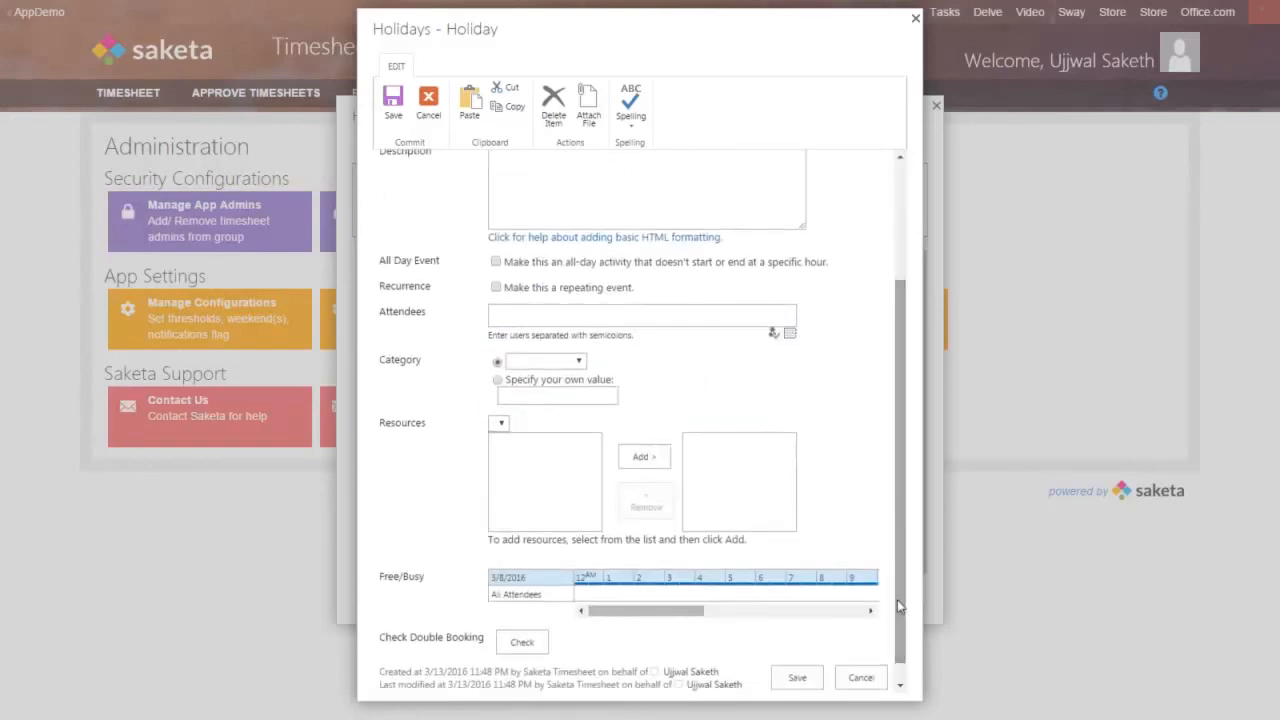
click(794, 679)
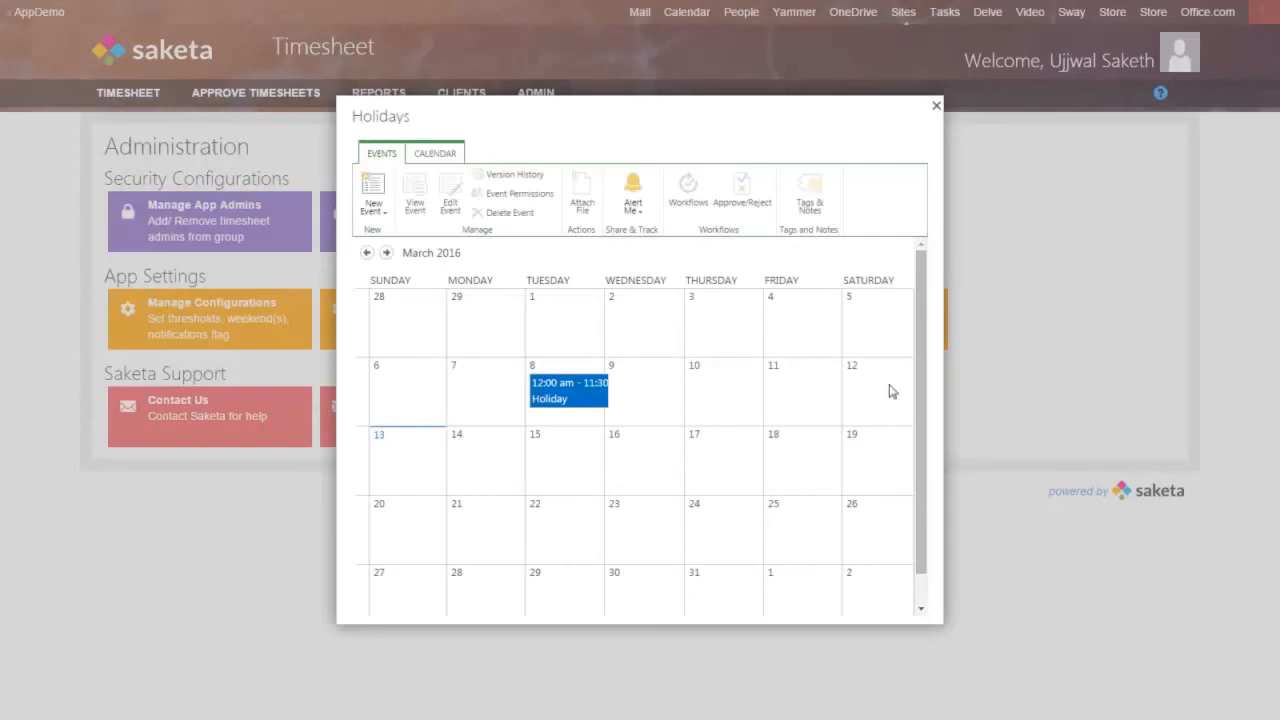
click(936, 106)
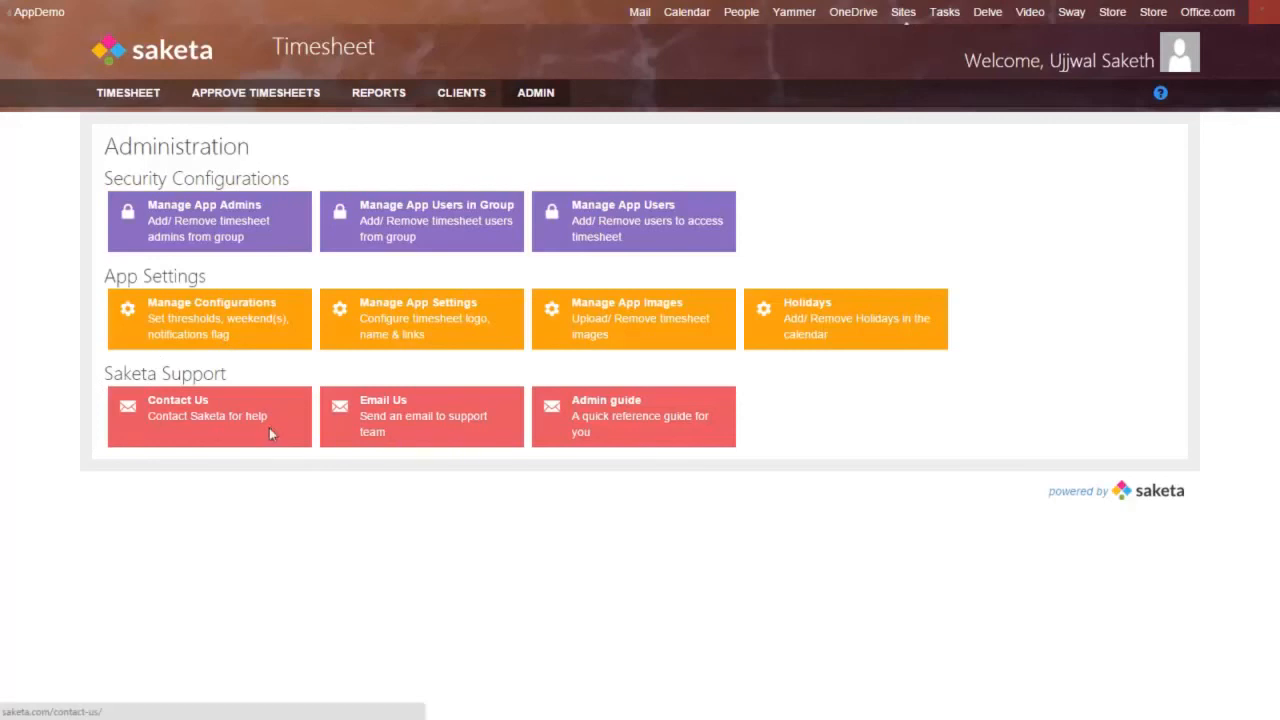
Step: Open the prefilled email message to the Saketa support team and close it without saving the draft
click(441, 427)
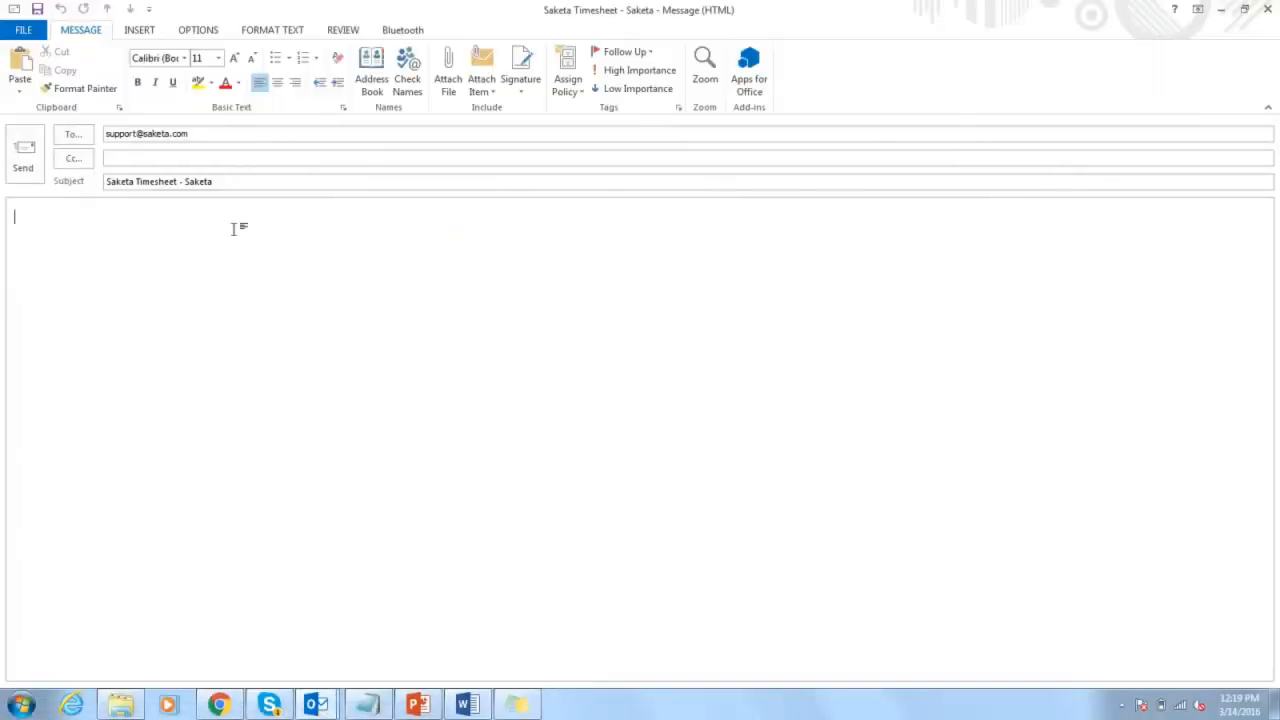
click(1266, 9)
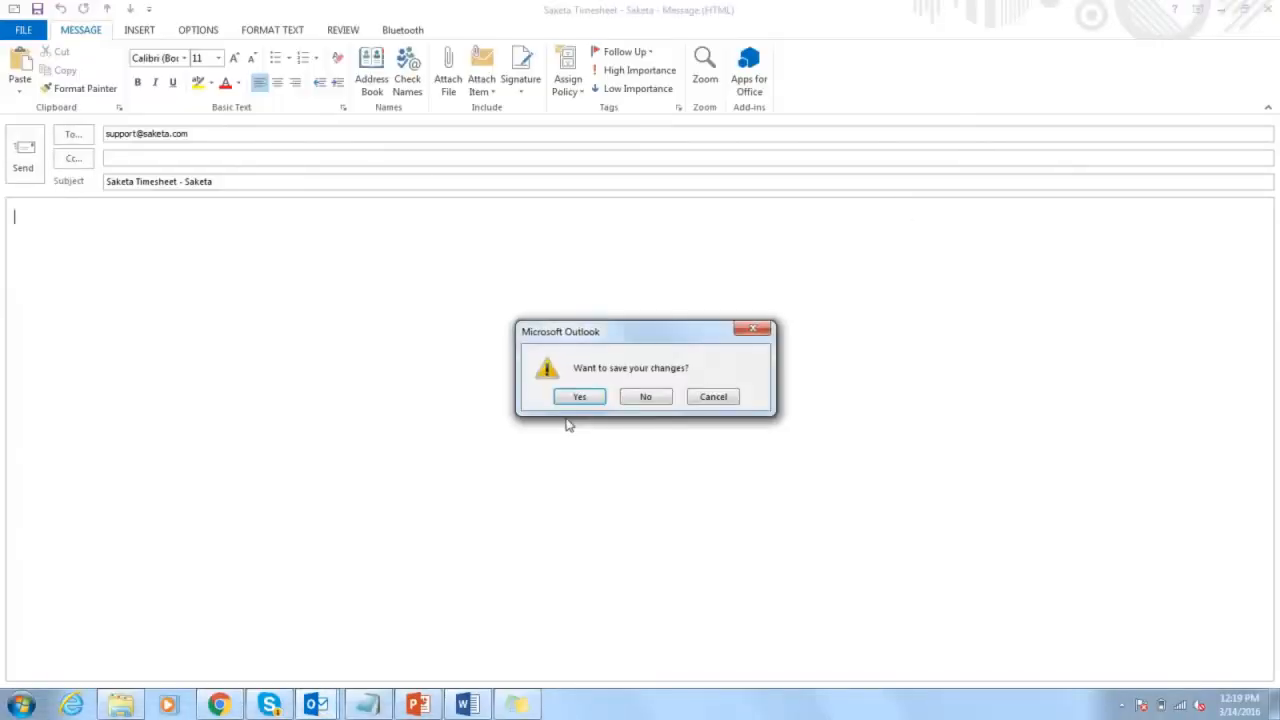
click(645, 397)
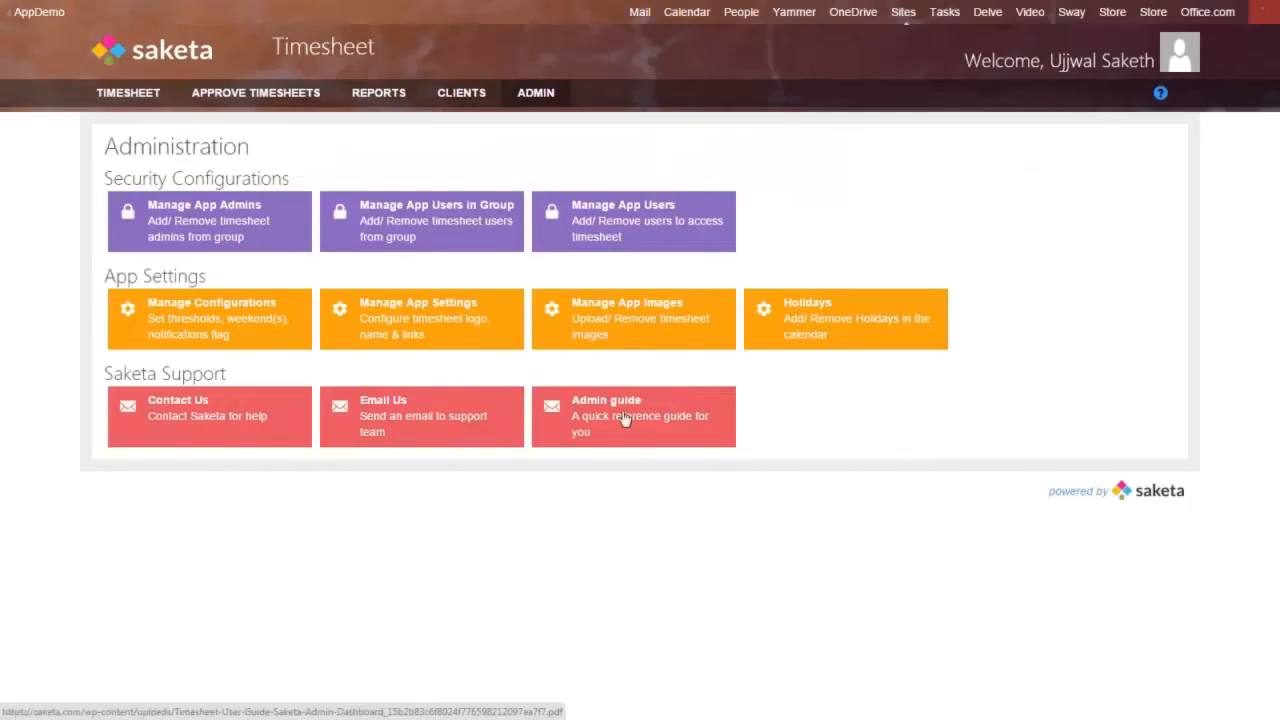